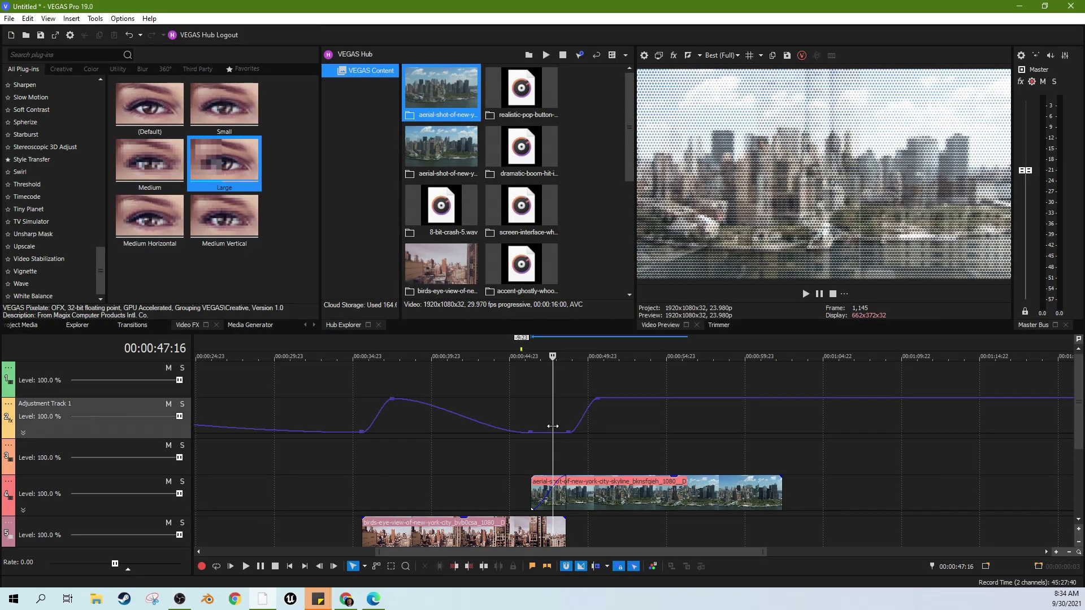
- Preview the little-planet adjustment effect and park the playhead at 00:00:39:05
{"action": "left_click_drag", "start_coordinate": [442, 435], "coordinate": [703, 417]}
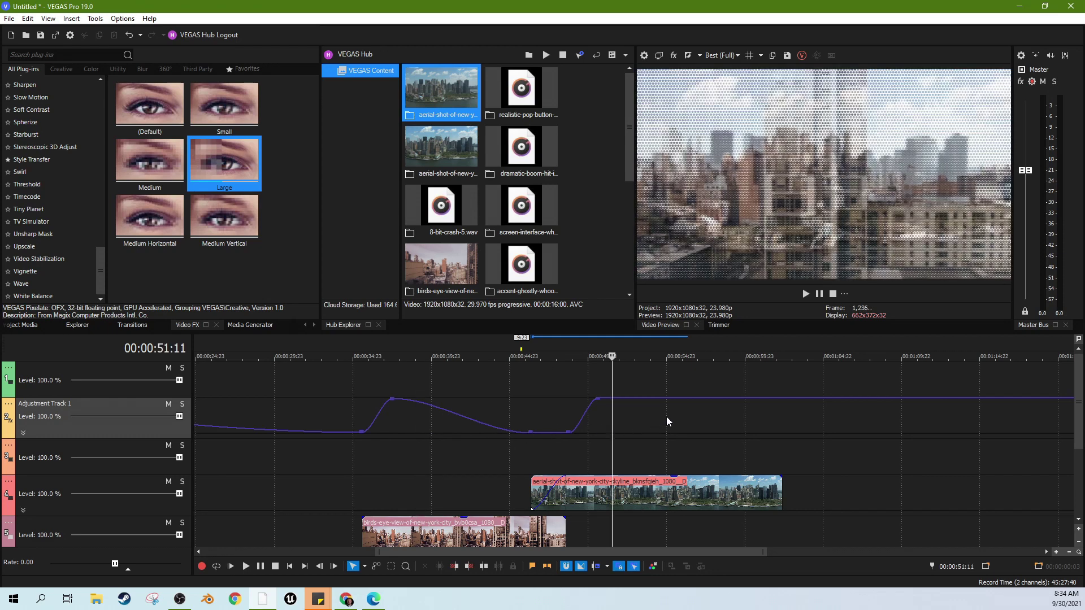
{"action": "key", "text": "space"}
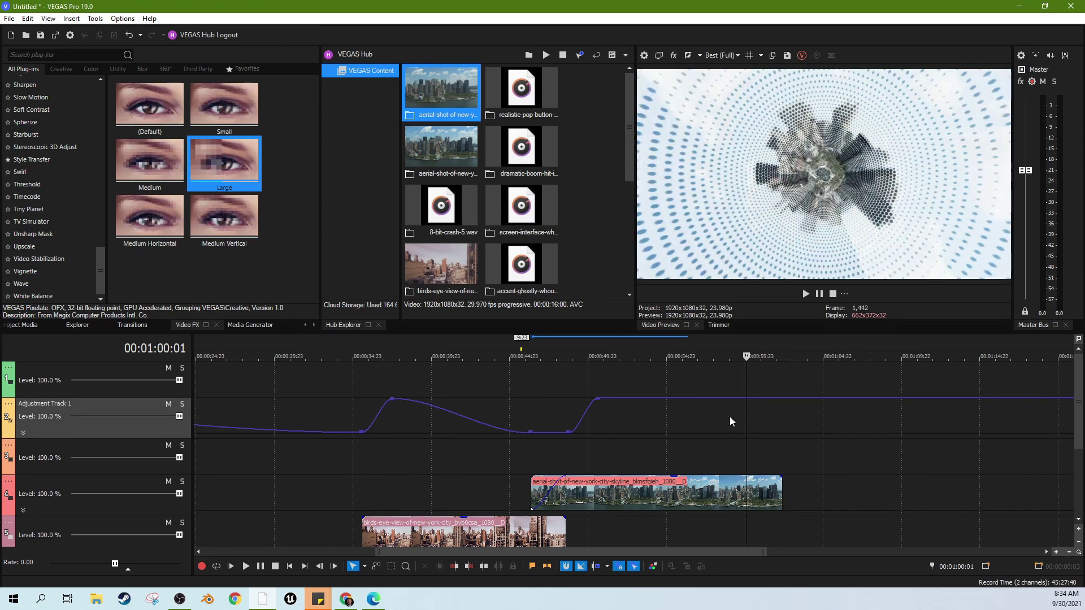
{"action": "left_click", "coordinate": [420, 429]}
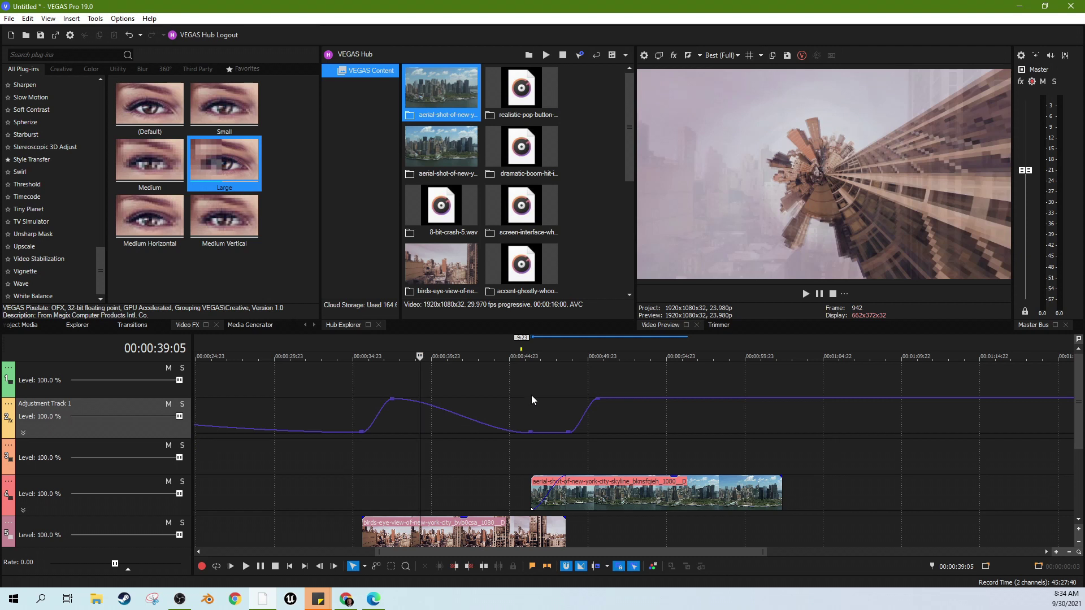
- Reveal the Project Notes tab in the docked-window strip and widen the left pane
{"action": "left_click", "coordinate": [313, 326]}
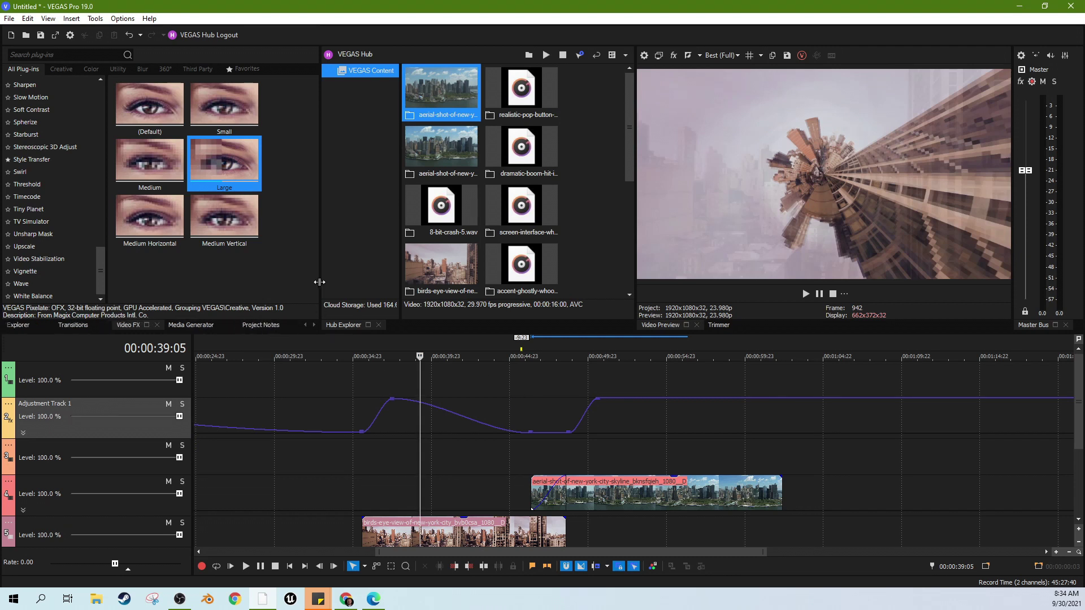
{"action": "left_click_drag", "start_coordinate": [320, 271], "coordinate": [419, 269]}
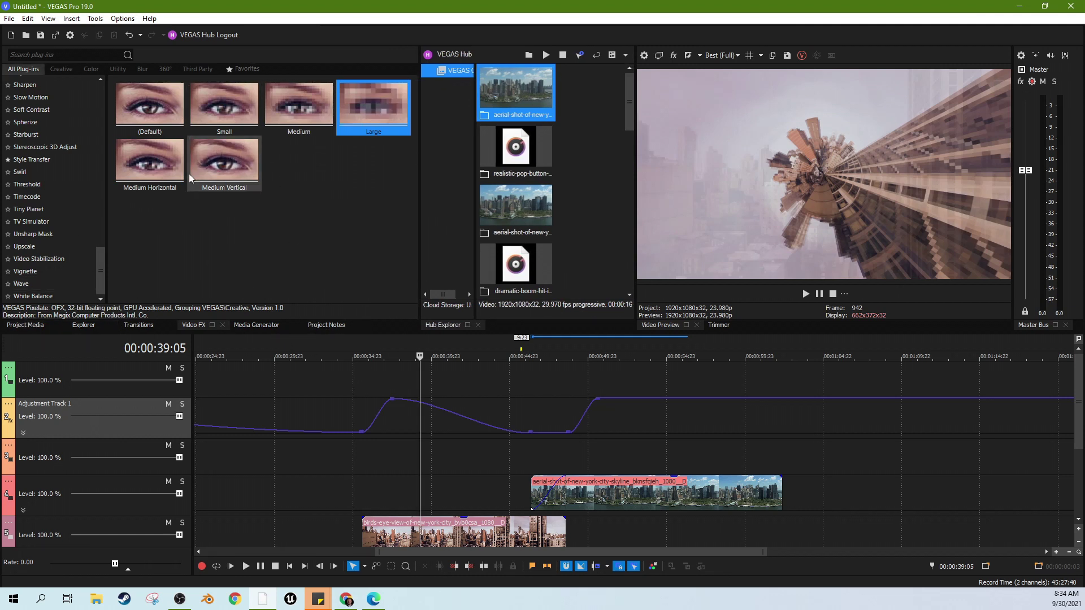
- Show the empty Project Notes panel and settle the playhead at 00:00:37:13
{"action": "left_click", "coordinate": [325, 325]}
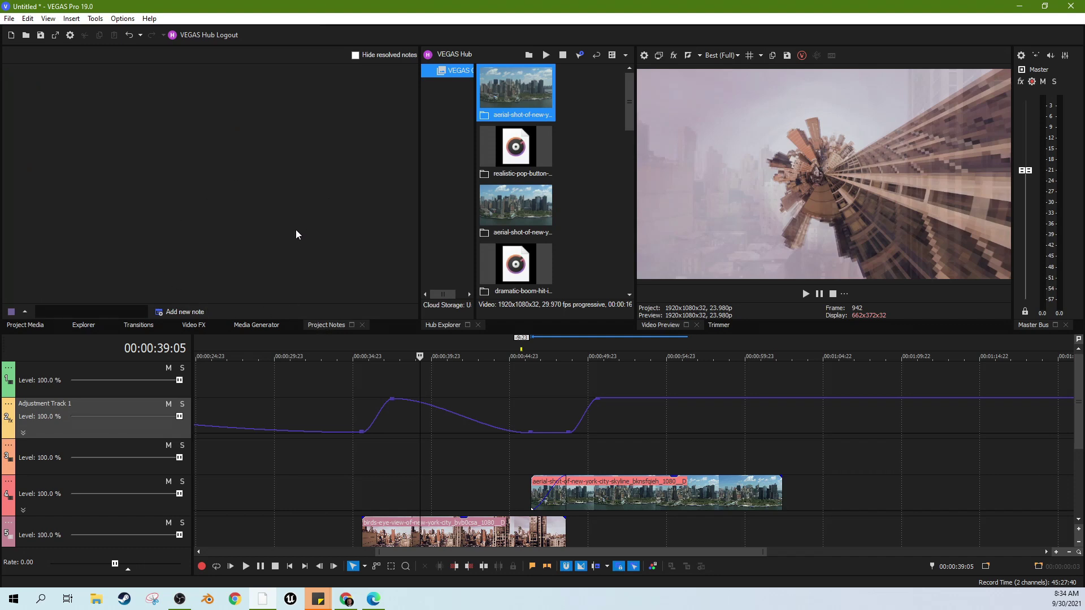
{"action": "left_click", "coordinate": [582, 380]}
{"action": "left_click", "coordinate": [355, 380]}
{"action": "left_click", "coordinate": [390, 385]}
{"action": "left_click", "coordinate": [445, 377]}
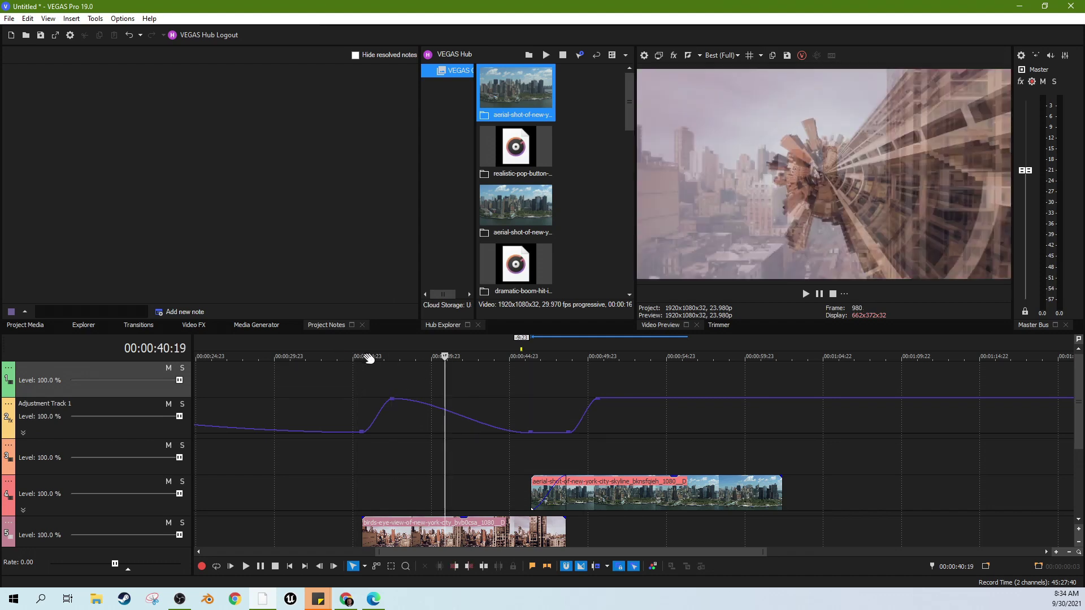
{"action": "left_click", "coordinate": [394, 370]}
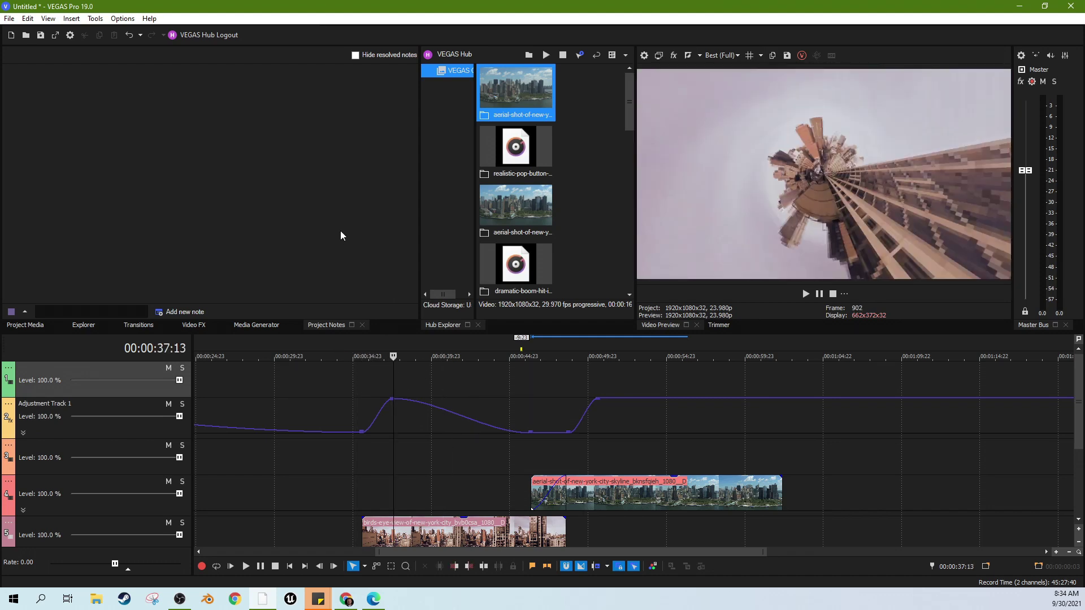
- Add a note at 00:00:37:13 titled 'Fix the project stupid'
{"action": "left_click", "coordinate": [184, 313]}
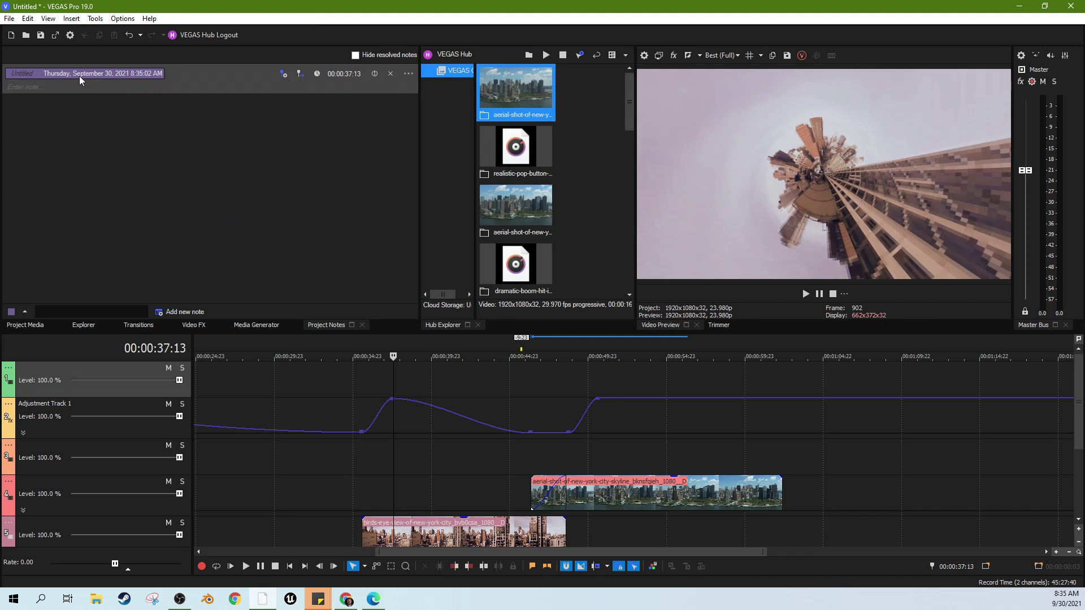
{"action": "left_click", "coordinate": [22, 75]}
{"action": "type", "text": "Fix"}
{"action": "type", "text": " the project"}
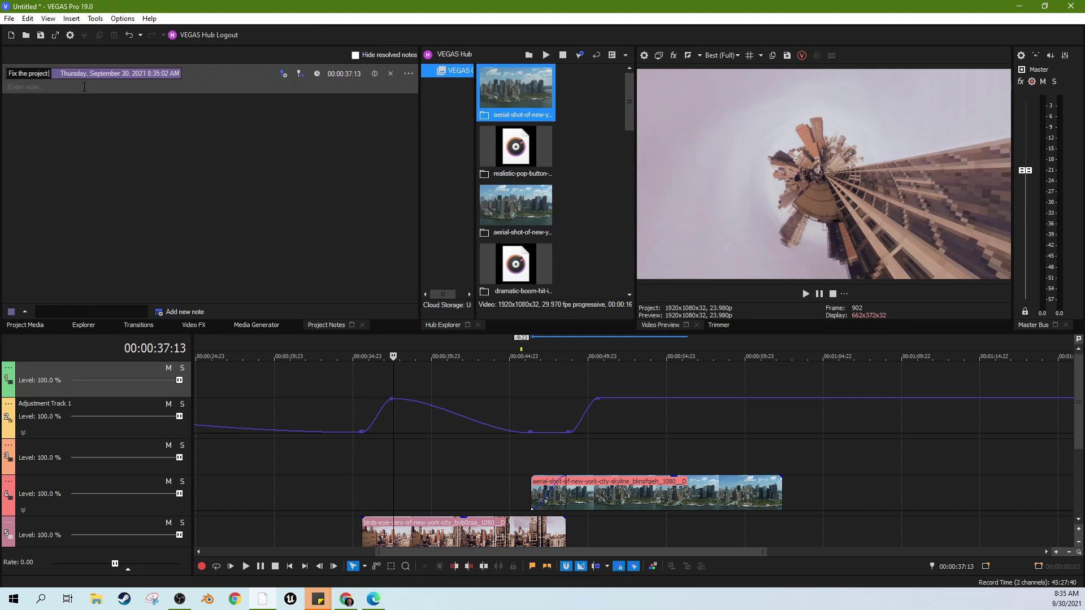
{"action": "type", "text": " stupid"}
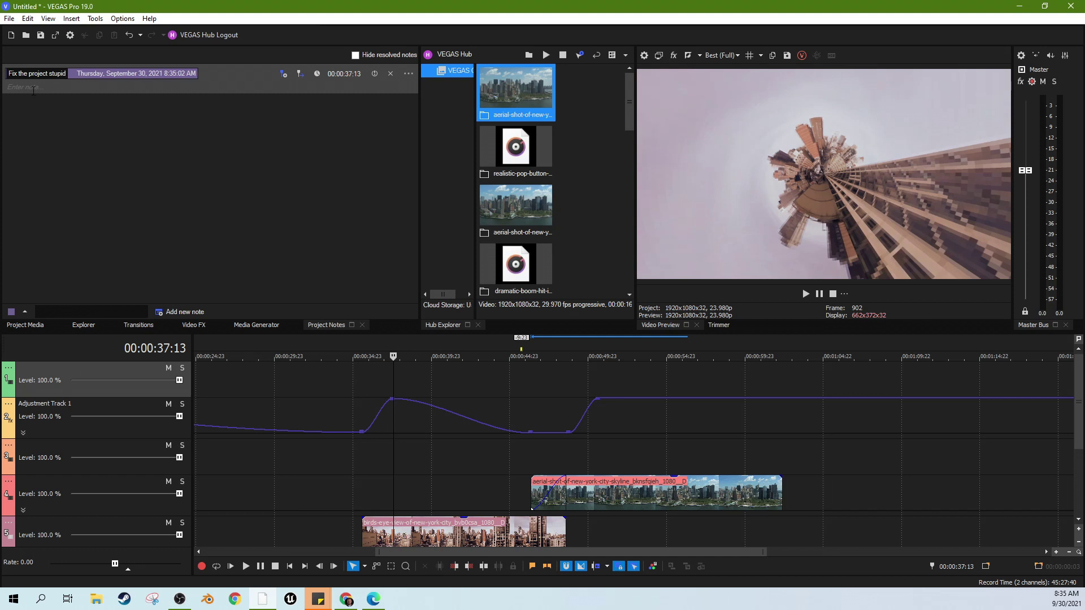
{"action": "key", "text": "Return"}
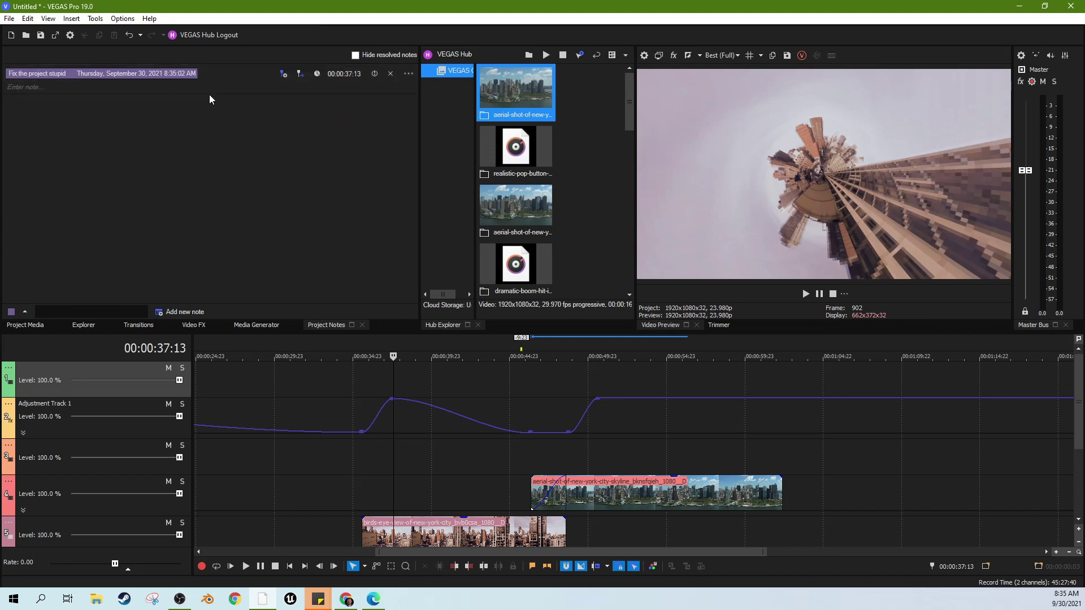
- Give the note body text saying the project isn't good enough here yet
{"action": "left_click", "coordinate": [209, 88]}
{"action": "type", "text": "It"}
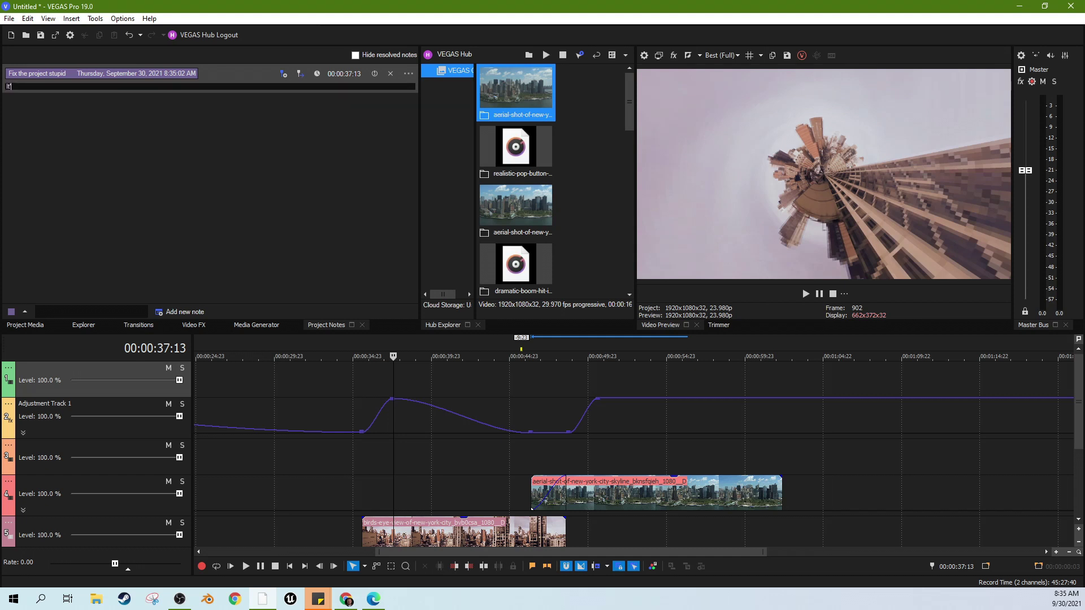
{"action": "type", "text": "s not good enough yet e"}
{"action": "type", "text": "speciall here"}
{"action": "left_click", "coordinate": [258, 158]}
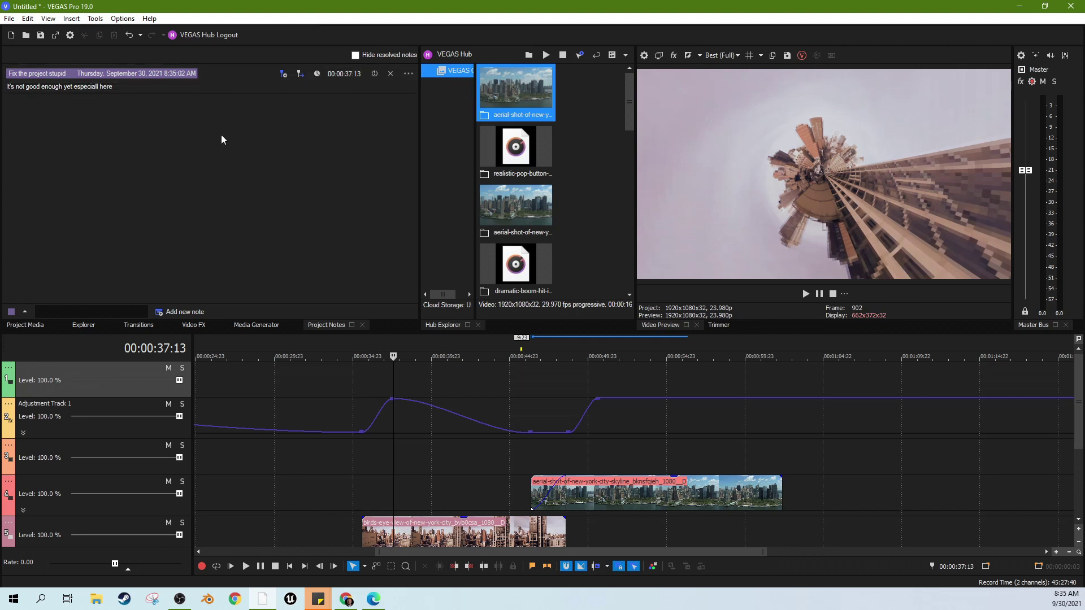
{"action": "left_click", "coordinate": [123, 87]}
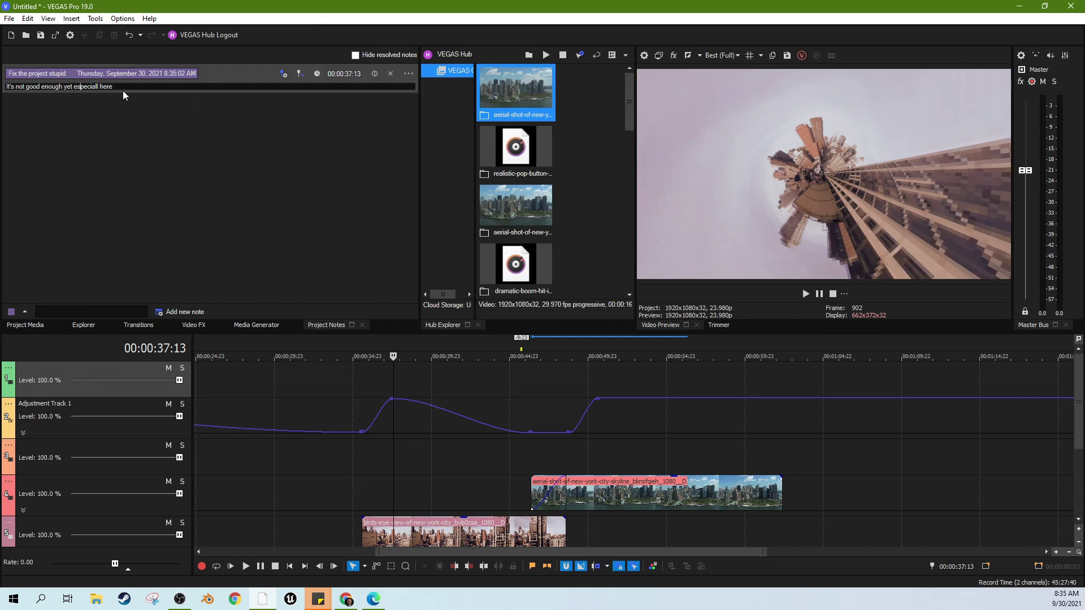
{"action": "left_click", "coordinate": [172, 104]}
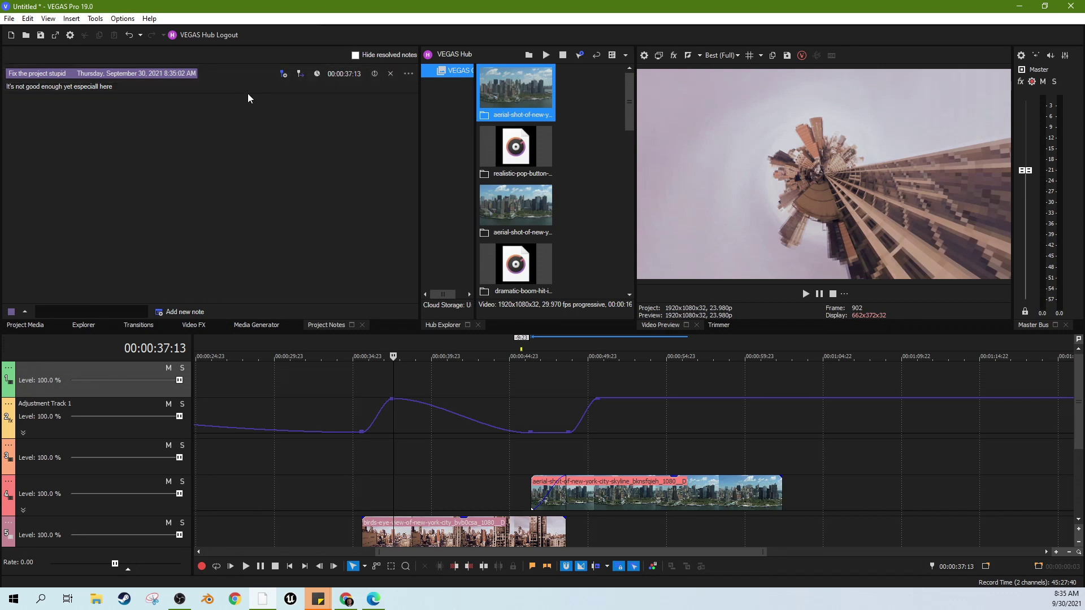
{"action": "left_click", "coordinate": [286, 77]}
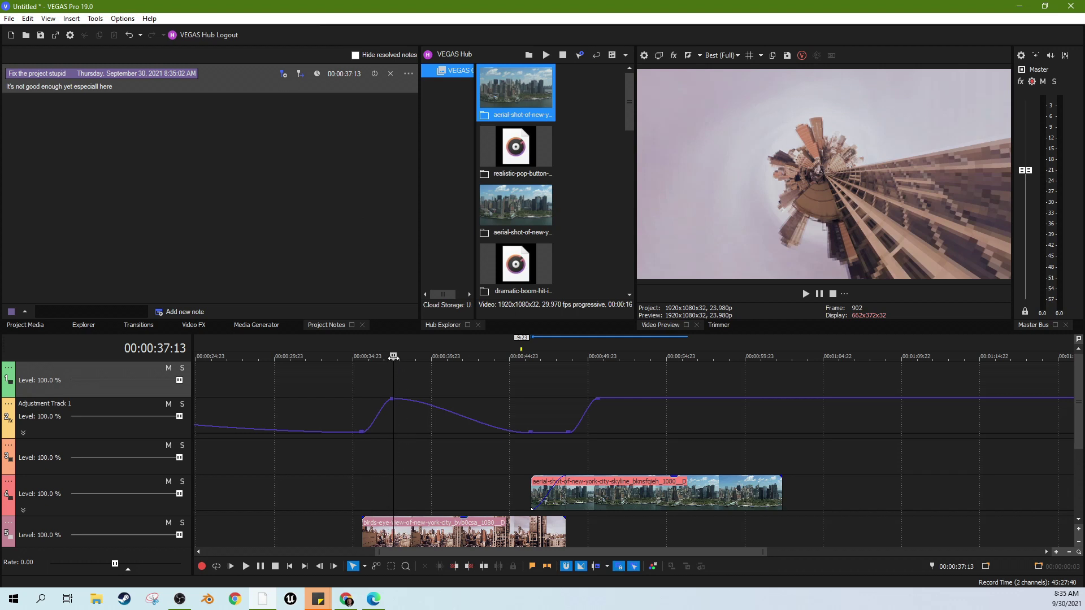
{"action": "scroll", "coordinate": [392, 365], "scroll_direction": "up", "scroll_amount": 4}
{"action": "scroll", "coordinate": [509, 381], "scroll_direction": "up", "scroll_amount": 4}
{"action": "scroll", "coordinate": [551, 390], "scroll_direction": "up", "scroll_amount": 4}
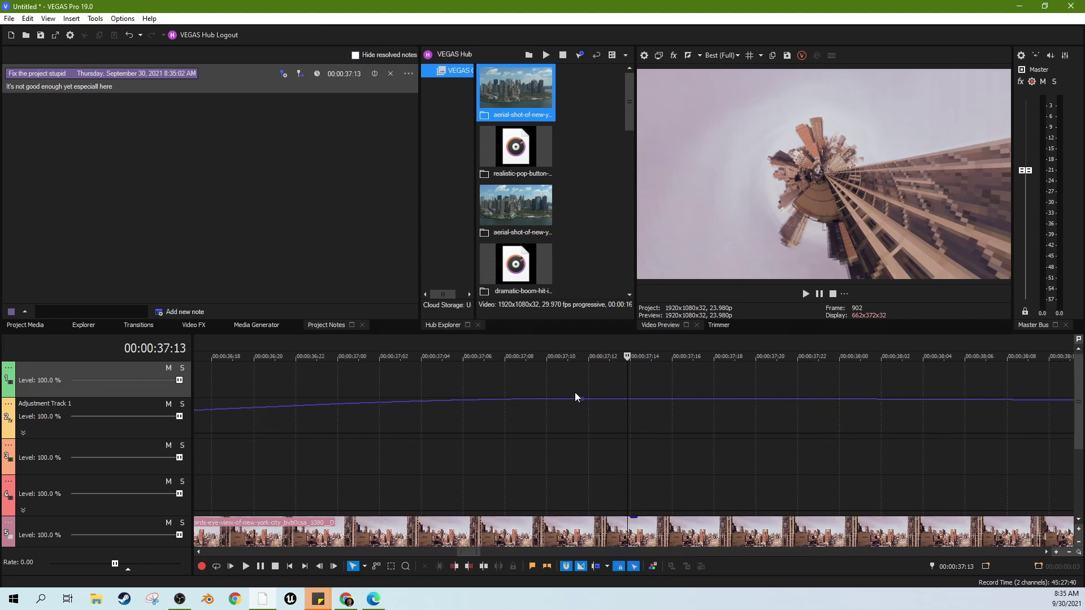
{"action": "scroll", "coordinate": [575, 393], "scroll_direction": "up", "scroll_amount": 3}
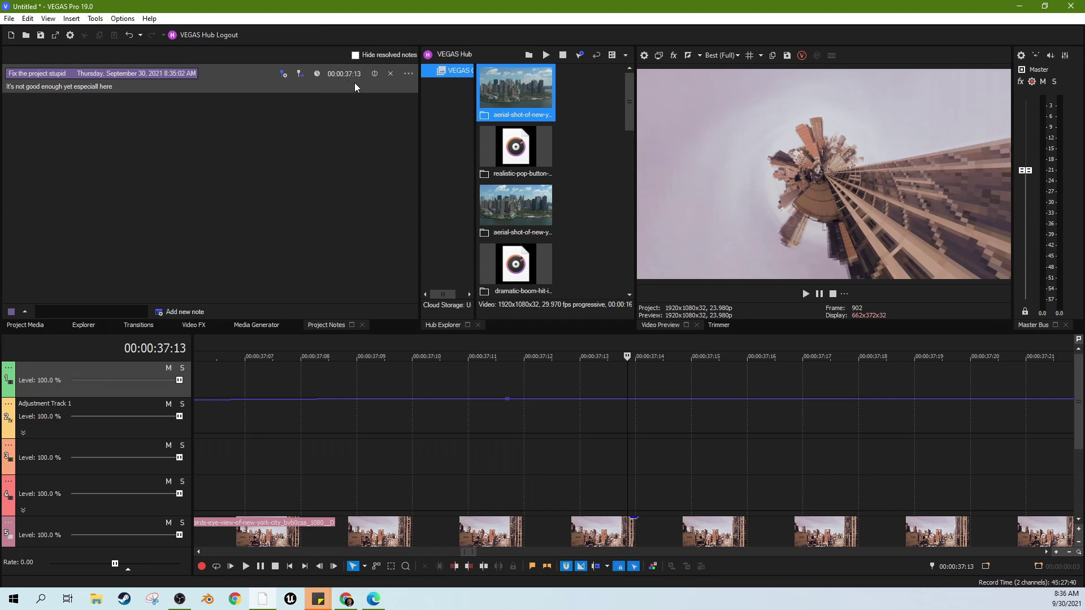
{"action": "scroll", "coordinate": [557, 388], "scroll_direction": "down", "scroll_amount": 5}
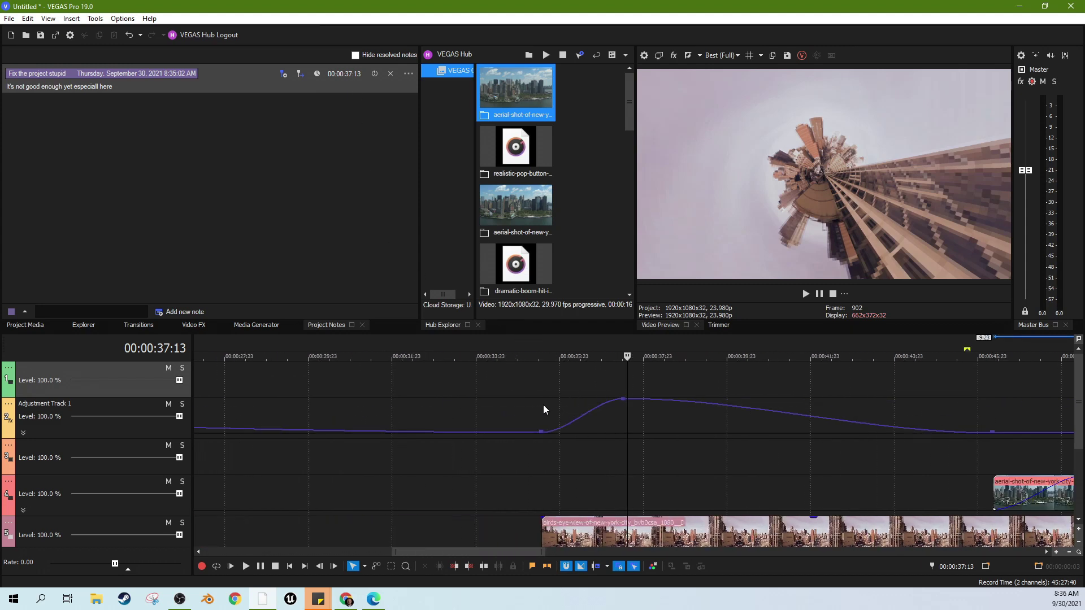
{"action": "scroll", "coordinate": [545, 408], "scroll_direction": "down", "scroll_amount": 3}
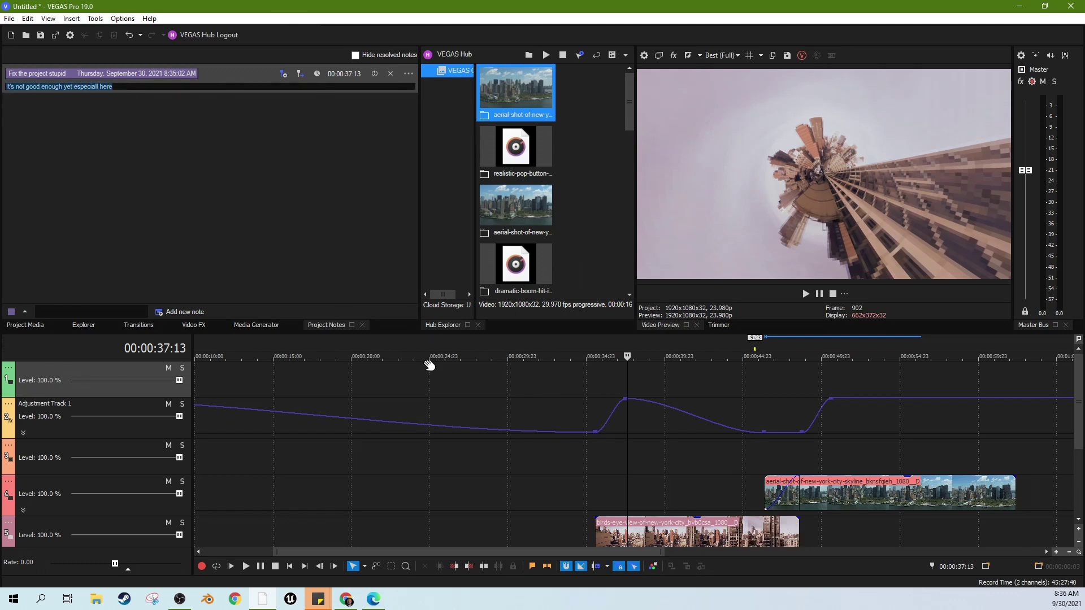
{"action": "left_click", "coordinate": [422, 408]}
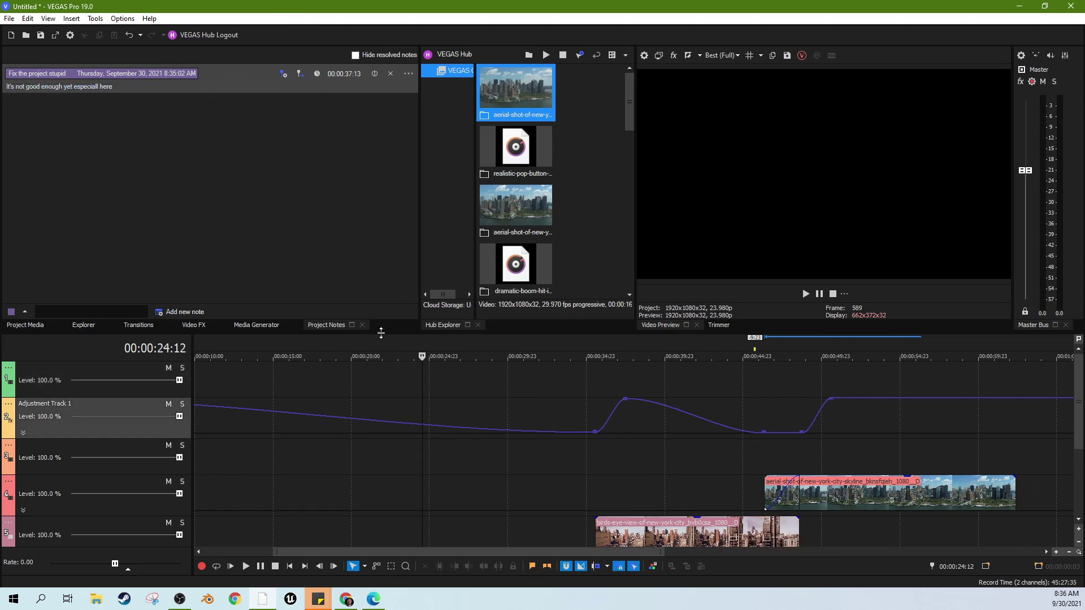
- Move the playhead elsewhere, then jump back to the note's timecode 00:00:37:13 from the note
{"action": "left_click", "coordinate": [303, 79]}
{"action": "left_click", "coordinate": [352, 392]}
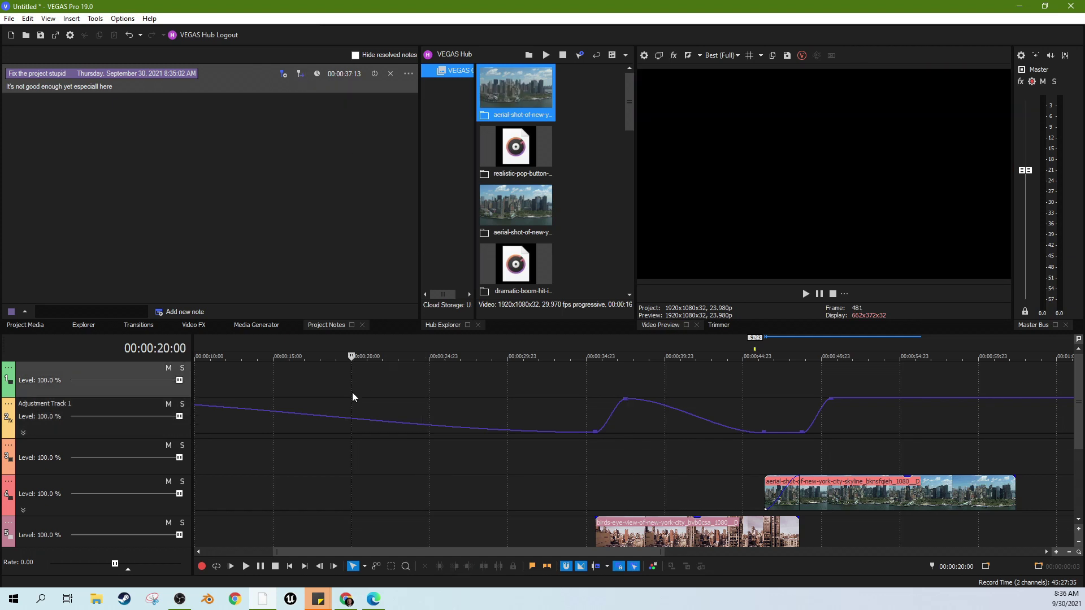
{"action": "scroll", "coordinate": [789, 457], "scroll_direction": "down", "scroll_amount": 3}
{"action": "scroll", "coordinate": [763, 492], "scroll_direction": "down", "scroll_amount": 5, "text": "shift"}
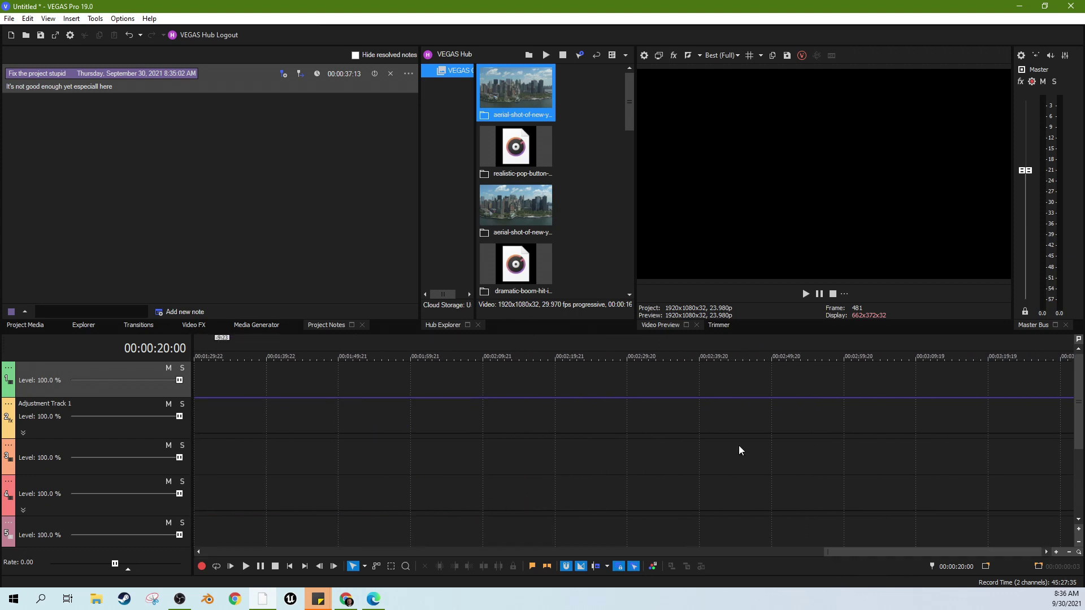
{"action": "left_click", "coordinate": [410, 457]}
{"action": "key", "text": "Up"}
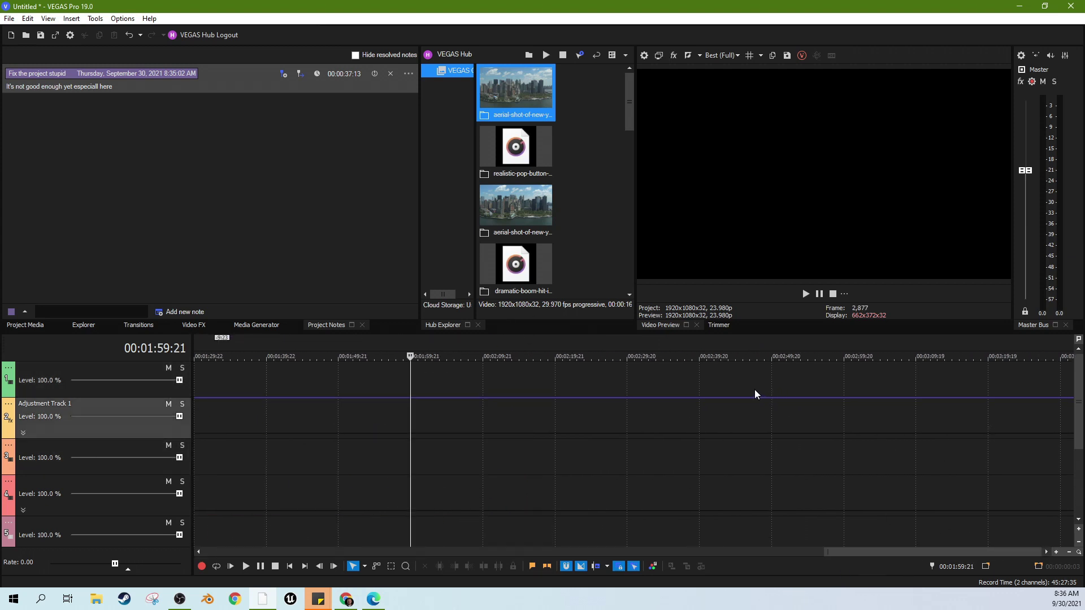
{"action": "key", "text": "Up"}
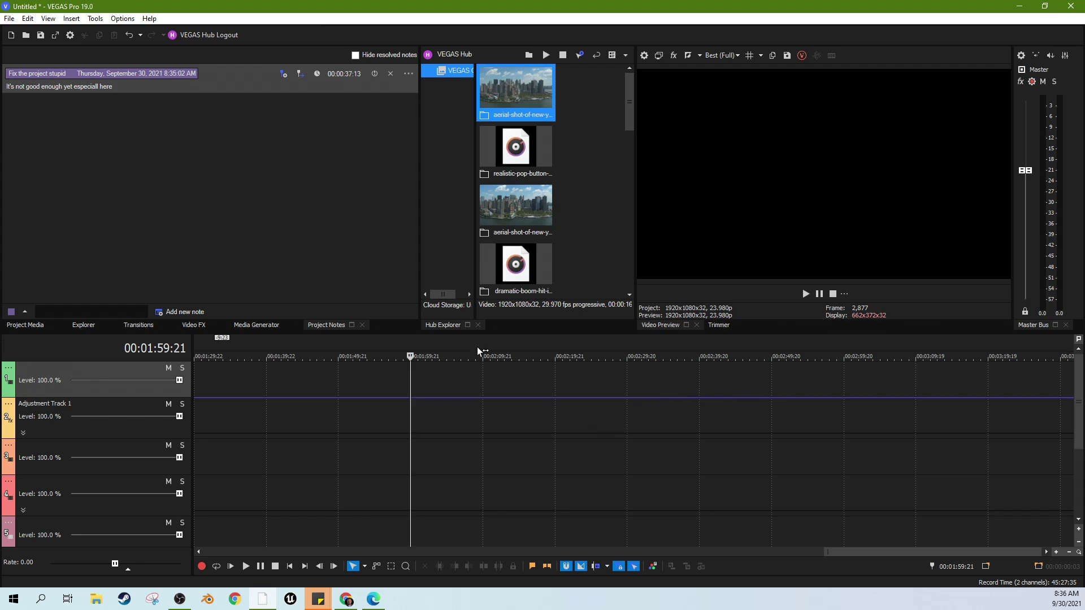
{"action": "left_click", "coordinate": [299, 74]}
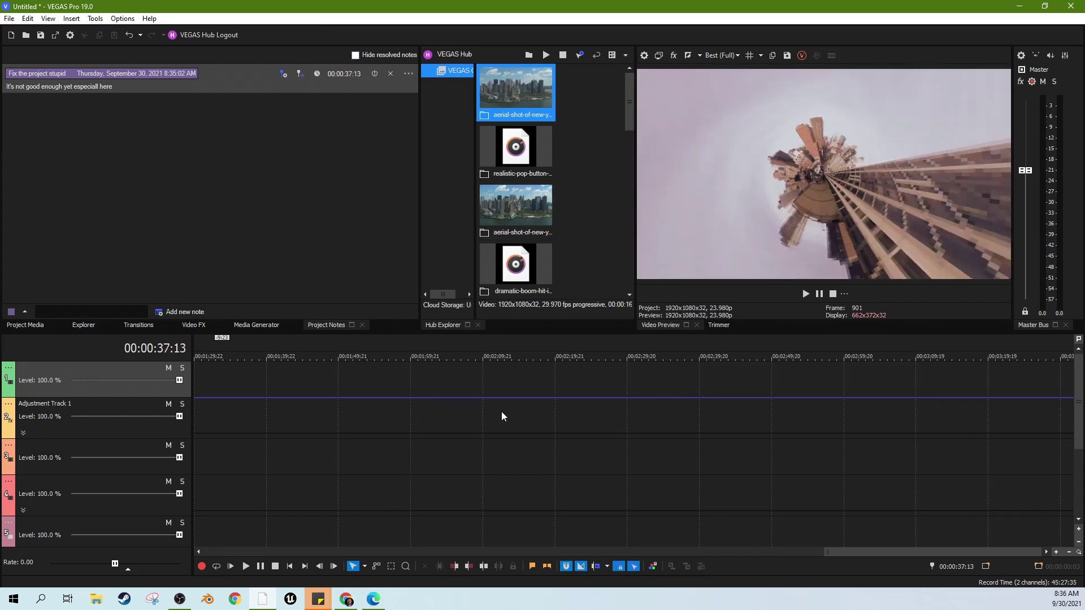
{"action": "scroll", "coordinate": [417, 413], "scroll_direction": "up", "scroll_amount": 5}
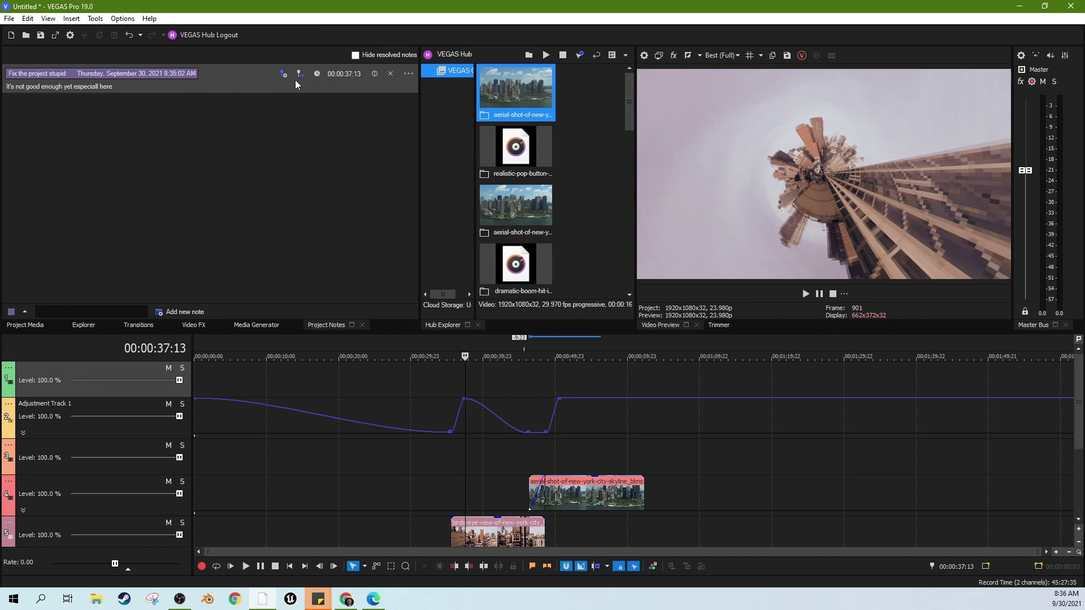
- Begin editing the note's timecode and copy the cursor time 00:01:26:11 from the timeline status field
{"action": "left_click", "coordinate": [316, 77]}
{"action": "key", "text": "BackSpace"}
{"action": "type", "text": "29"}
{"action": "left_click", "coordinate": [868, 432]}
{"action": "left_click", "coordinate": [819, 406]}
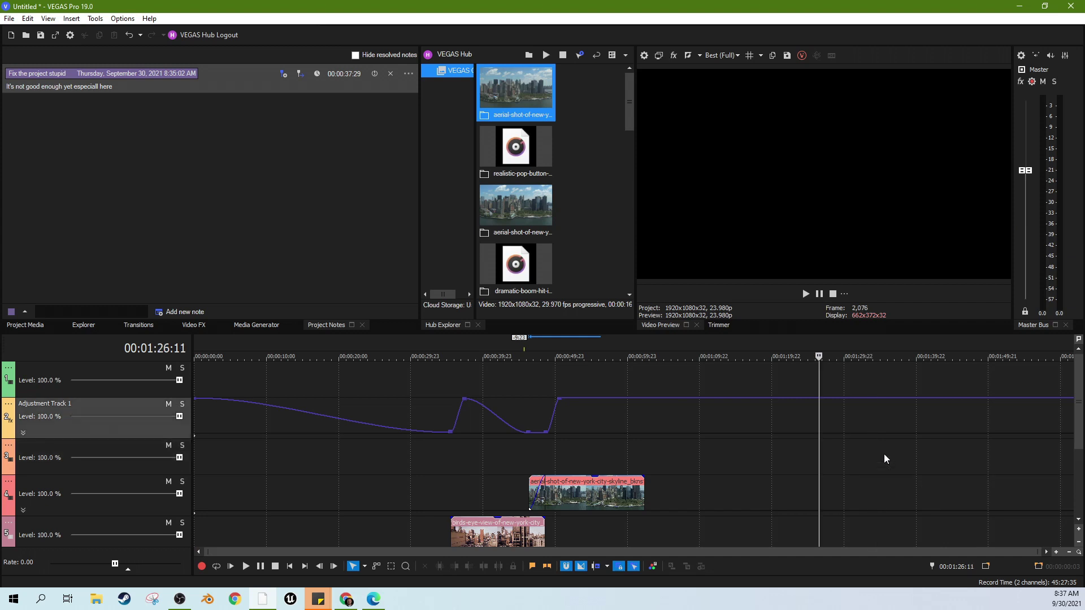
{"action": "right_click", "coordinate": [947, 568]}
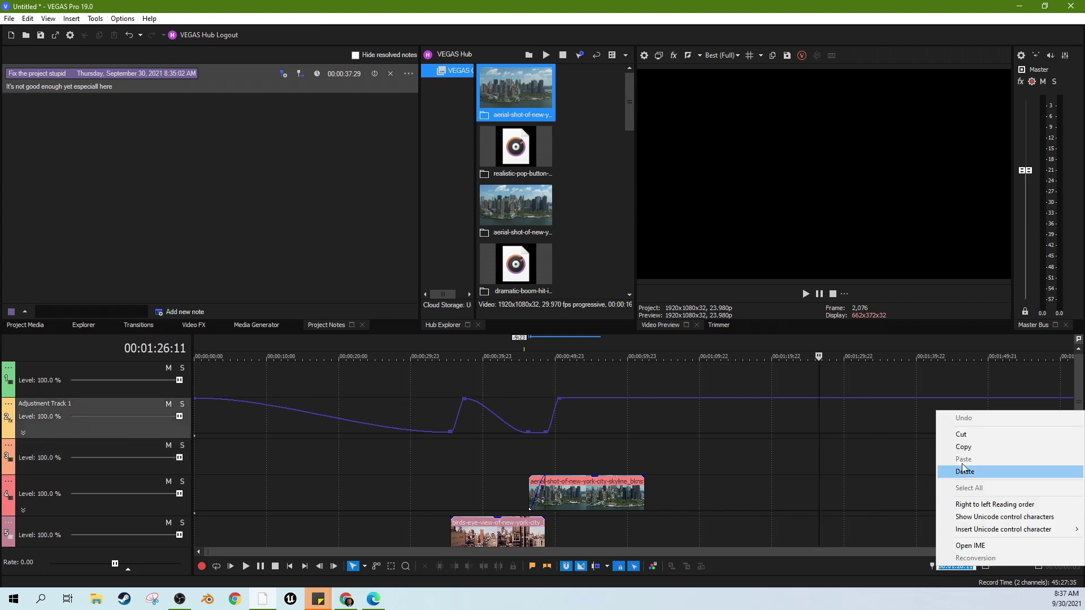
{"action": "left_click", "coordinate": [965, 447]}
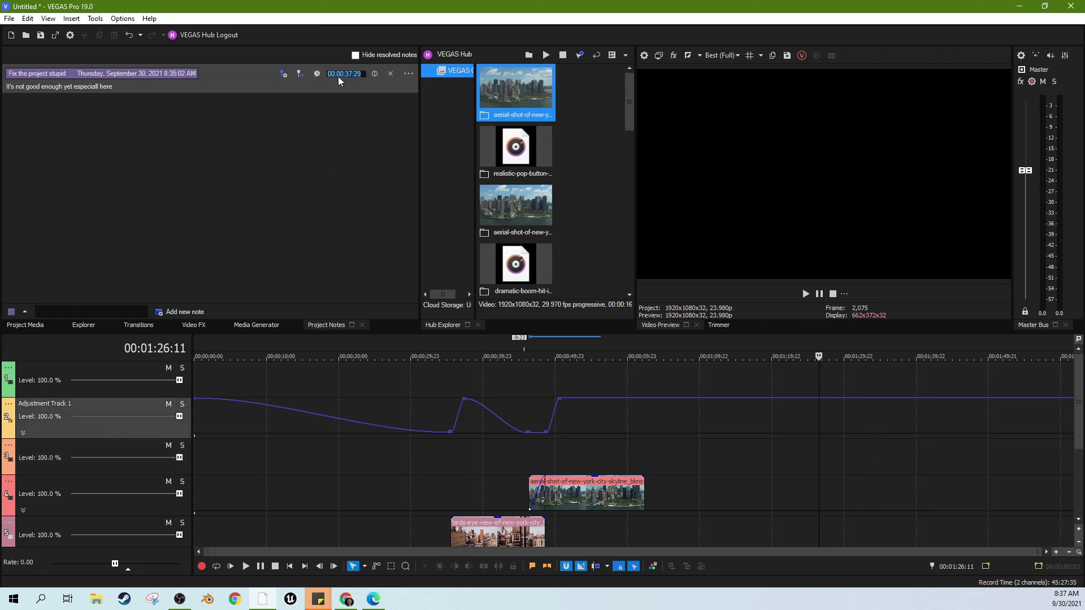
- Paste 00:01:26:11 into the note's timecode and commit it
{"action": "right_click", "coordinate": [341, 75]}
{"action": "left_click", "coordinate": [368, 99]}
{"action": "left_click", "coordinate": [494, 390]}
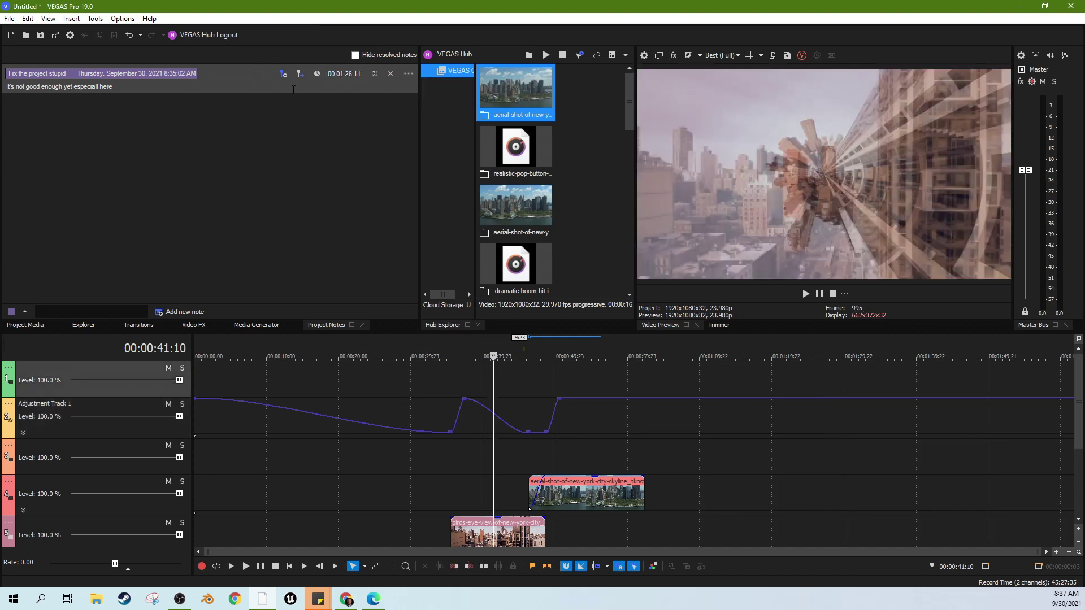
{"action": "left_click", "coordinate": [819, 474]}
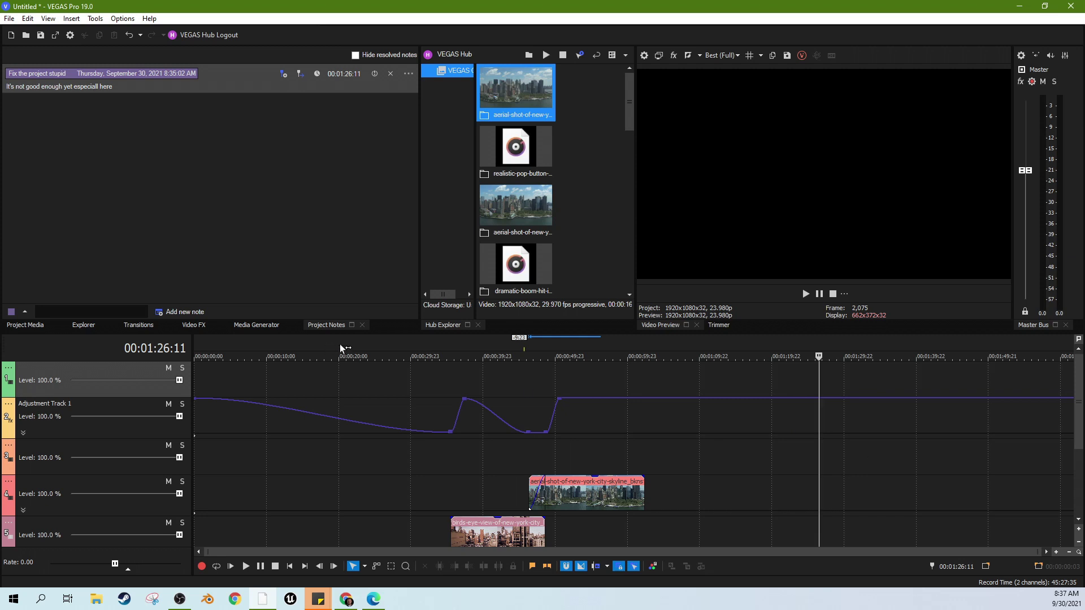
- Mark the 'Fix the project stupid' note resolved, then delete it
{"action": "left_click", "coordinate": [373, 73]}
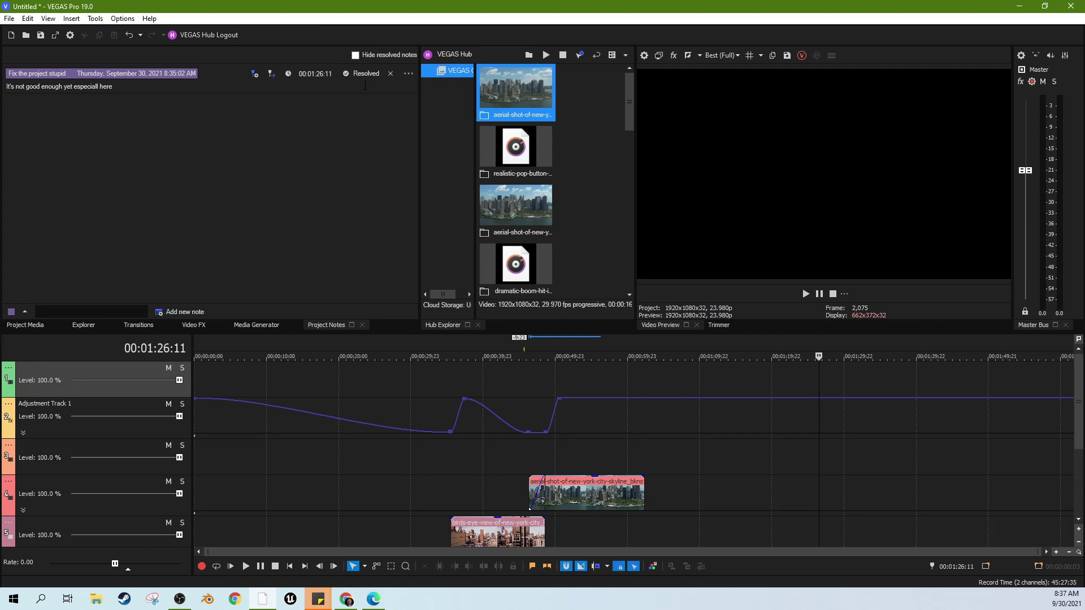
{"action": "left_click", "coordinate": [392, 75]}
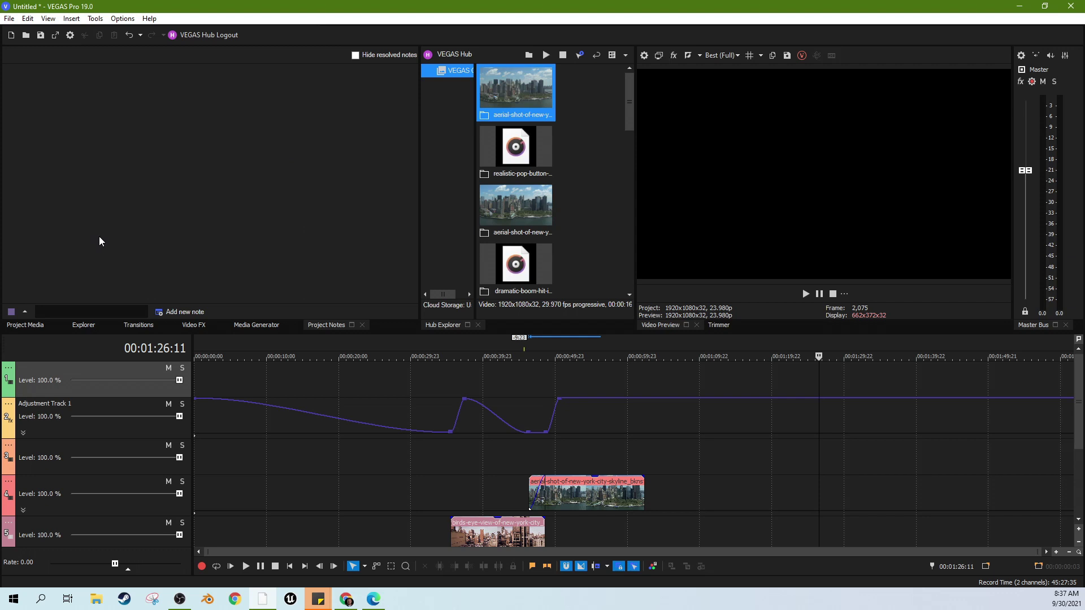
- Add a new note at 00:01:26:11 and set its colour to red via the note options
{"action": "left_click", "coordinate": [178, 312]}
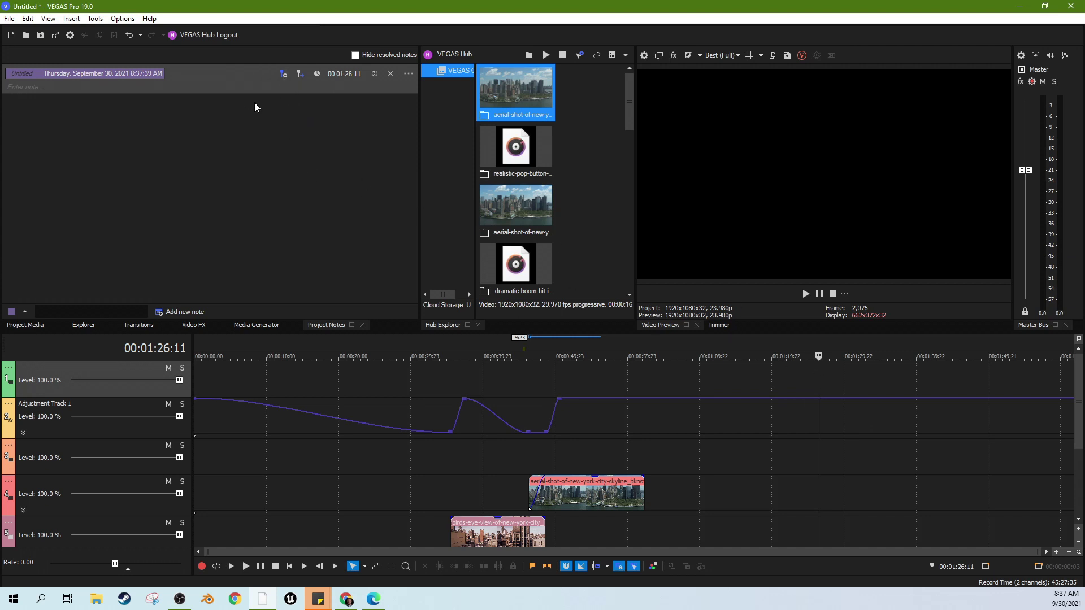
{"action": "left_click", "coordinate": [407, 75]}
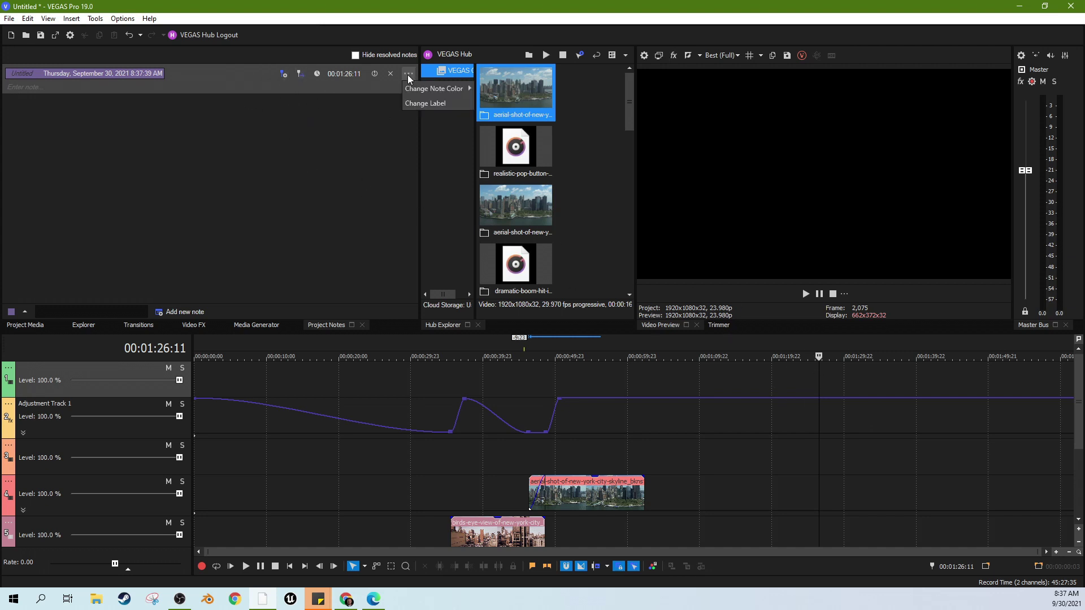
{"action": "mouse_move", "coordinate": [435, 88]}
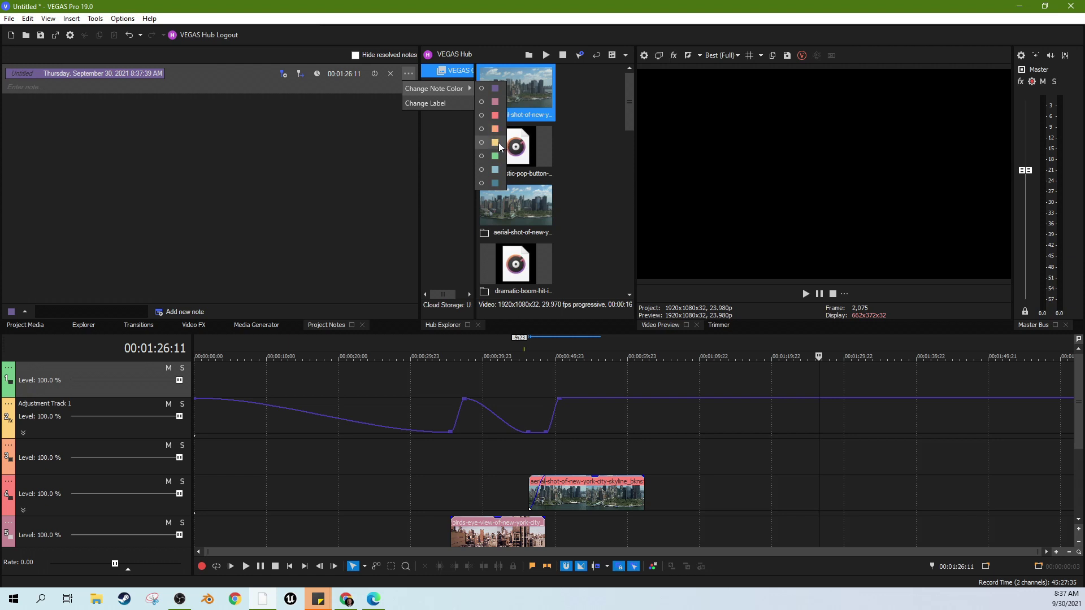
{"action": "left_click", "coordinate": [494, 185]}
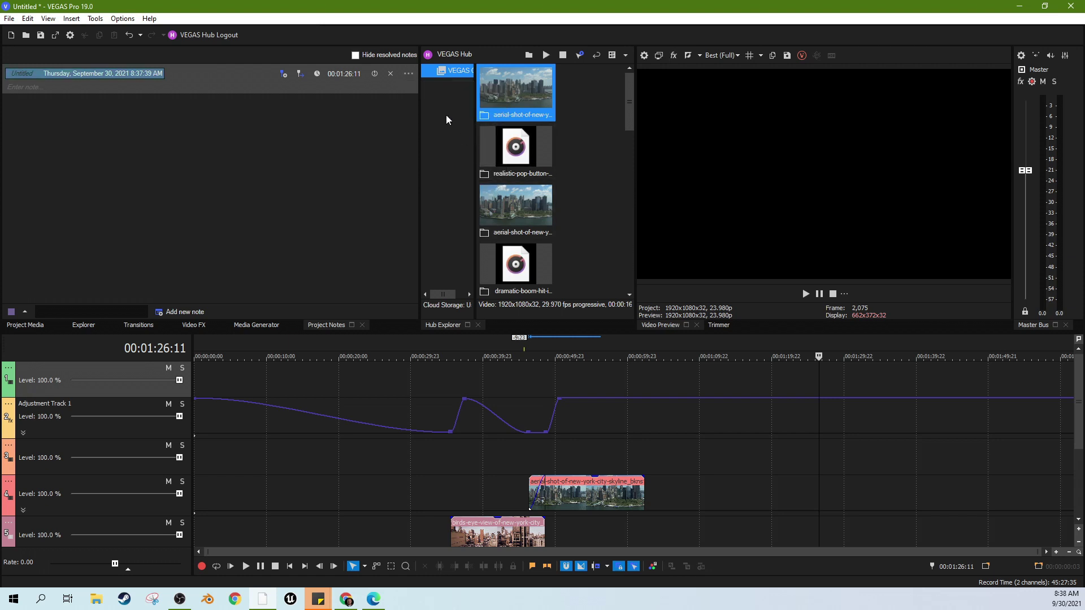
{"action": "left_click", "coordinate": [406, 75]}
{"action": "mouse_move", "coordinate": [433, 89]}
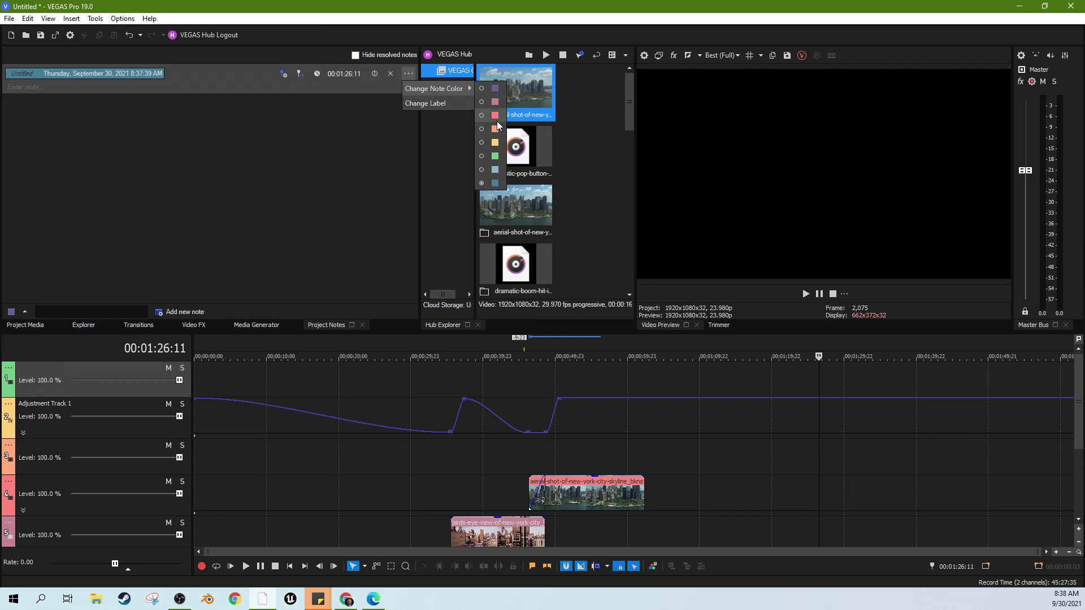
{"action": "left_click", "coordinate": [496, 115]}
- Rename the red note with a throwaway title of random letters and commit it
{"action": "left_click", "coordinate": [407, 74]}
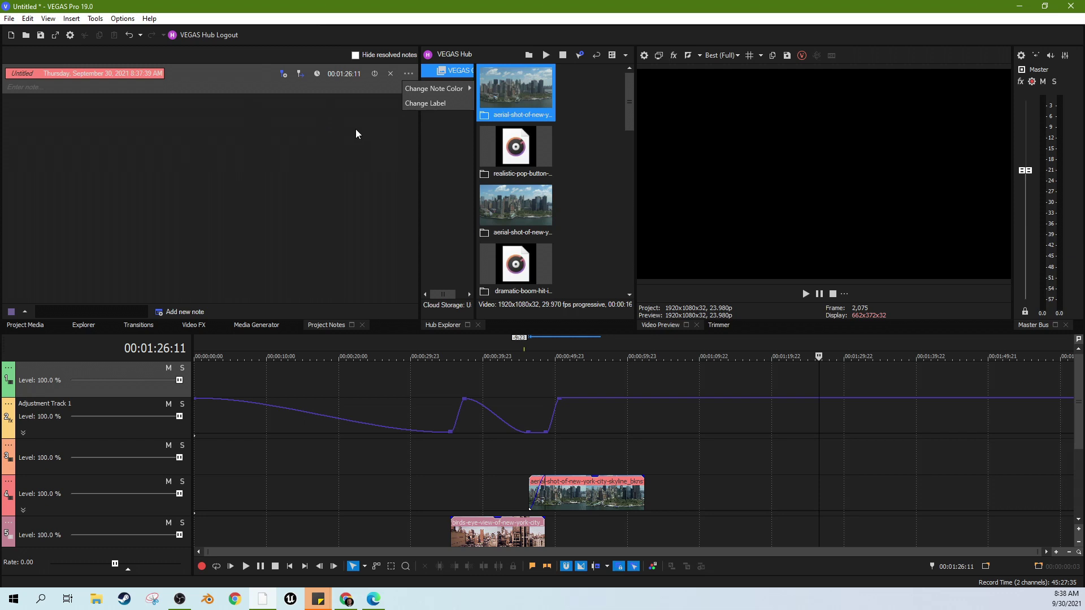
{"action": "left_click", "coordinate": [426, 102]}
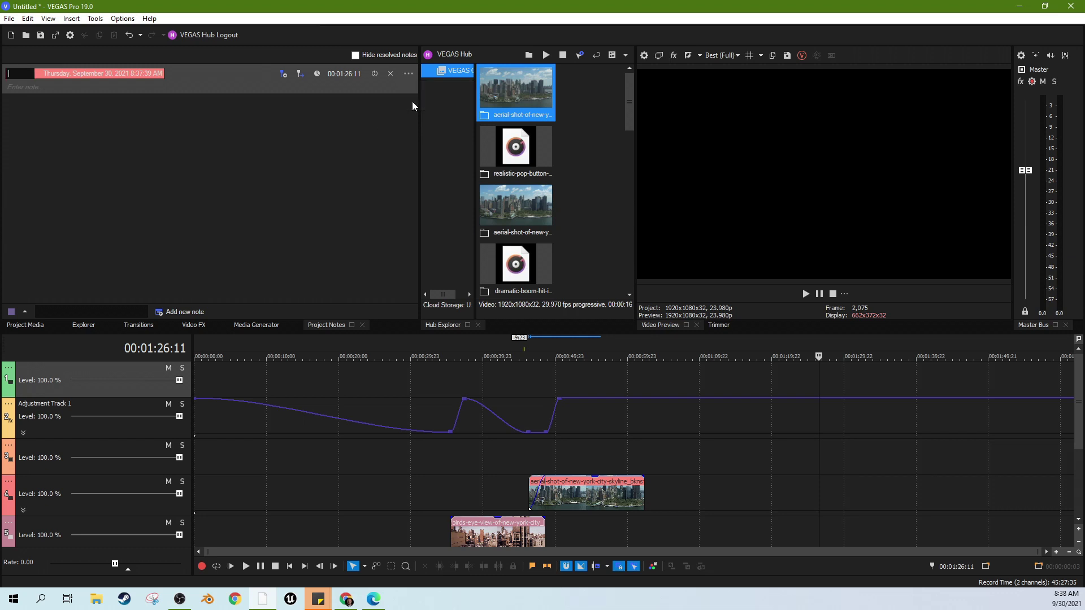
{"action": "left_click", "coordinate": [62, 85]}
{"action": "type", "text": "asdfasdf"}
{"action": "key", "text": "Return"}
{"action": "type", "text": "safsdafd"}
{"action": "left_click", "coordinate": [95, 88]}
{"action": "left_click", "coordinate": [100, 120]}
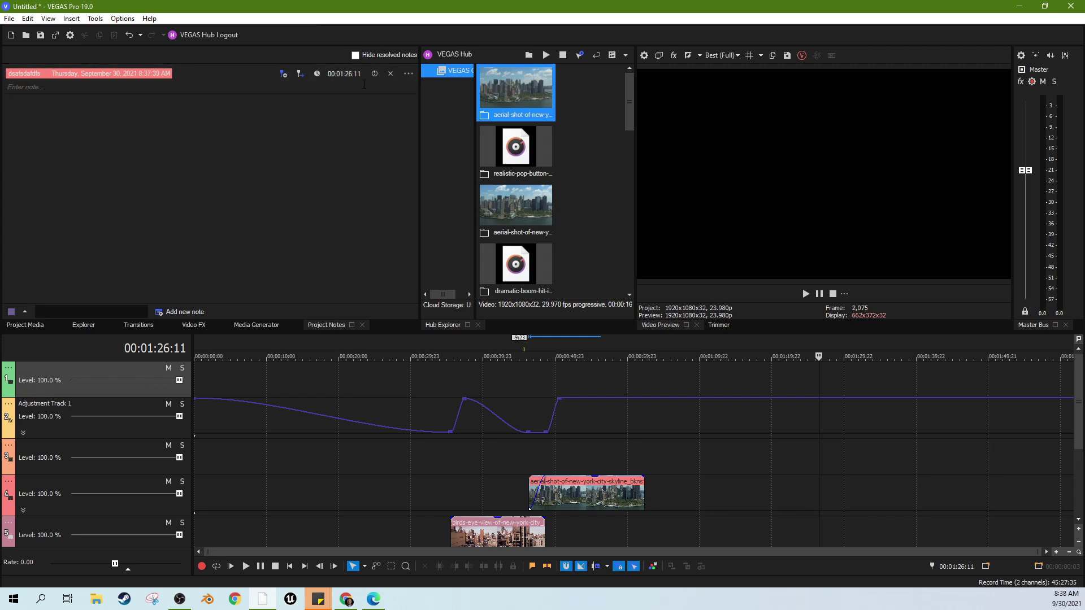
- Set the colour swatch for new notes to green
{"action": "left_click", "coordinate": [25, 311]}
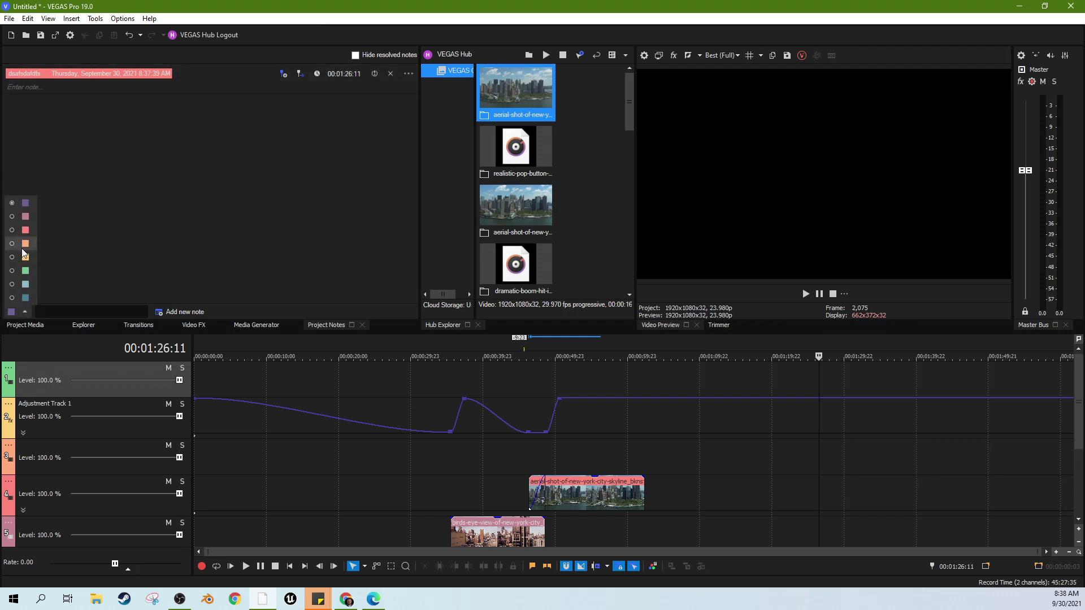
{"action": "left_click", "coordinate": [18, 233]}
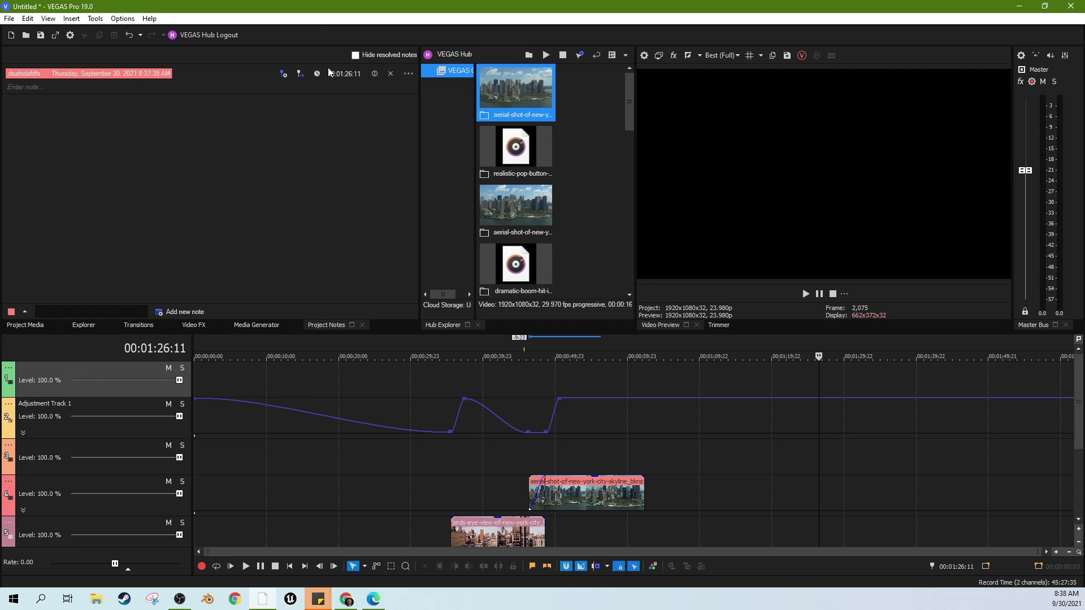
{"action": "left_click", "coordinate": [24, 311]}
{"action": "left_click", "coordinate": [29, 286]}
- Add green untitled notes at 00:01:26:11 and move the playhead to 00:00:56:08
{"action": "left_click", "coordinate": [182, 312]}
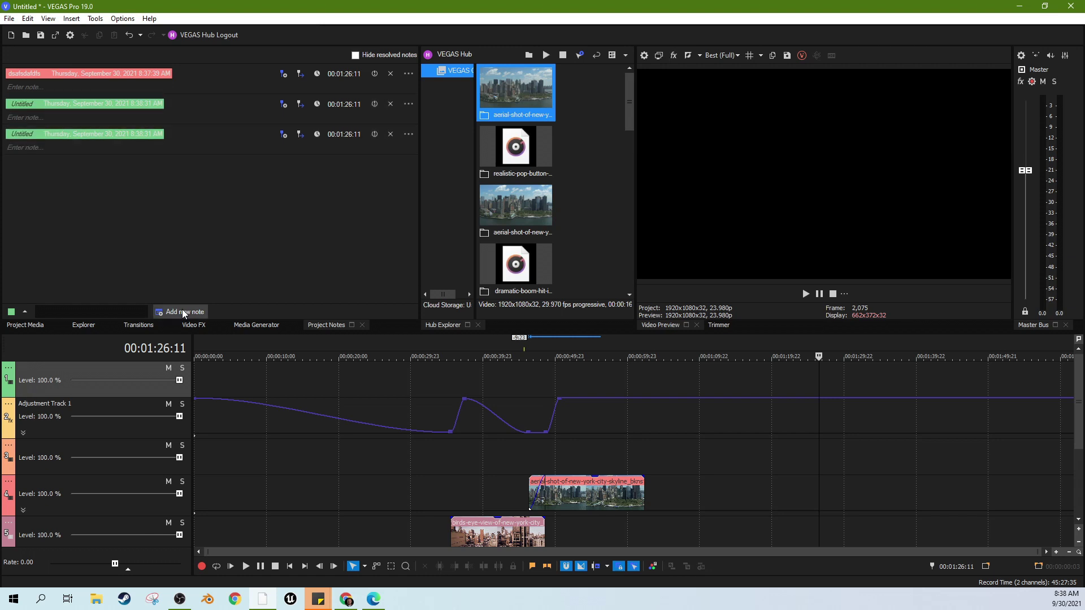
{"action": "left_click", "coordinate": [182, 312]}
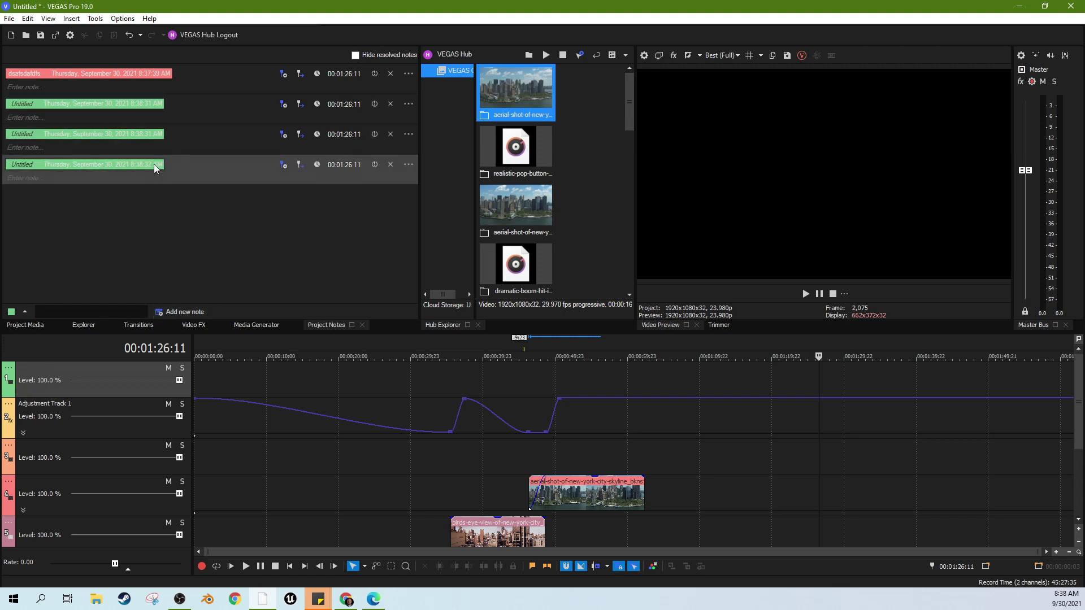
{"action": "left_click", "coordinate": [25, 311]}
{"action": "left_click", "coordinate": [85, 308]}
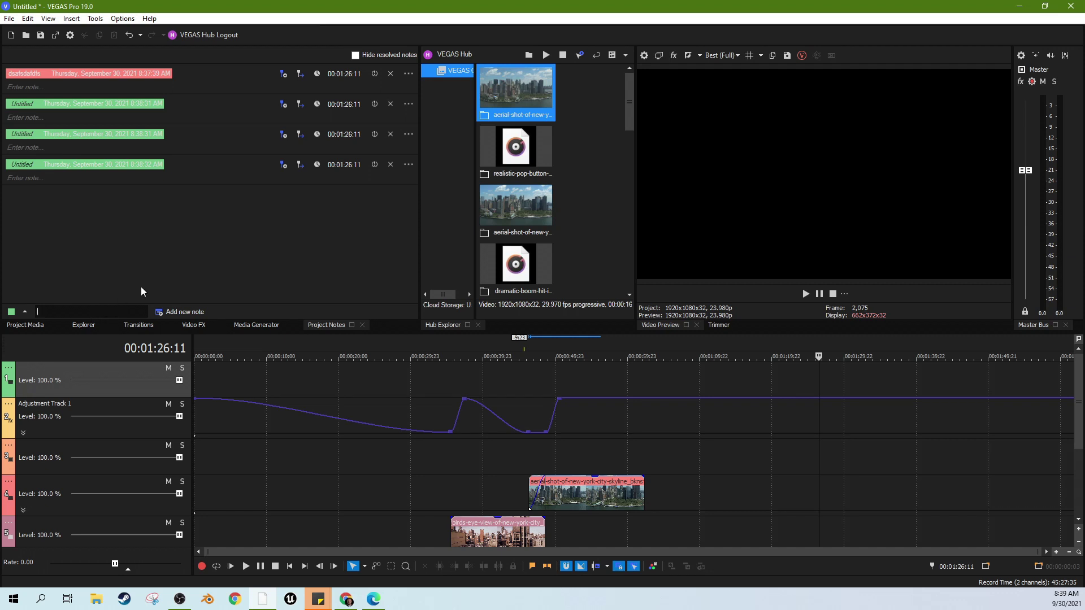
{"action": "left_click", "coordinate": [602, 455]}
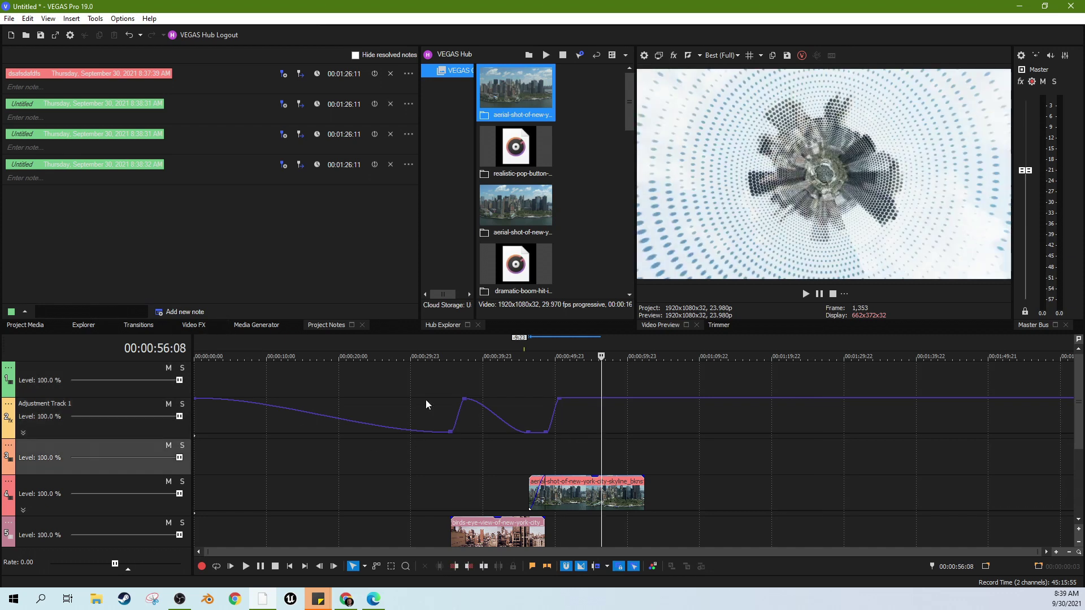
{"action": "type", "text": "NE"}
- Title new notes 'Newspaper City' and add them as green notes at 00:00:56:08
{"action": "key", "text": "BackSpace"}
{"action": "key", "text": "BackSpace"}
{"action": "type", "text": "ewsp"}
{"action": "type", "text": "aper Ci"}
{"action": "left_click", "coordinate": [174, 311]}
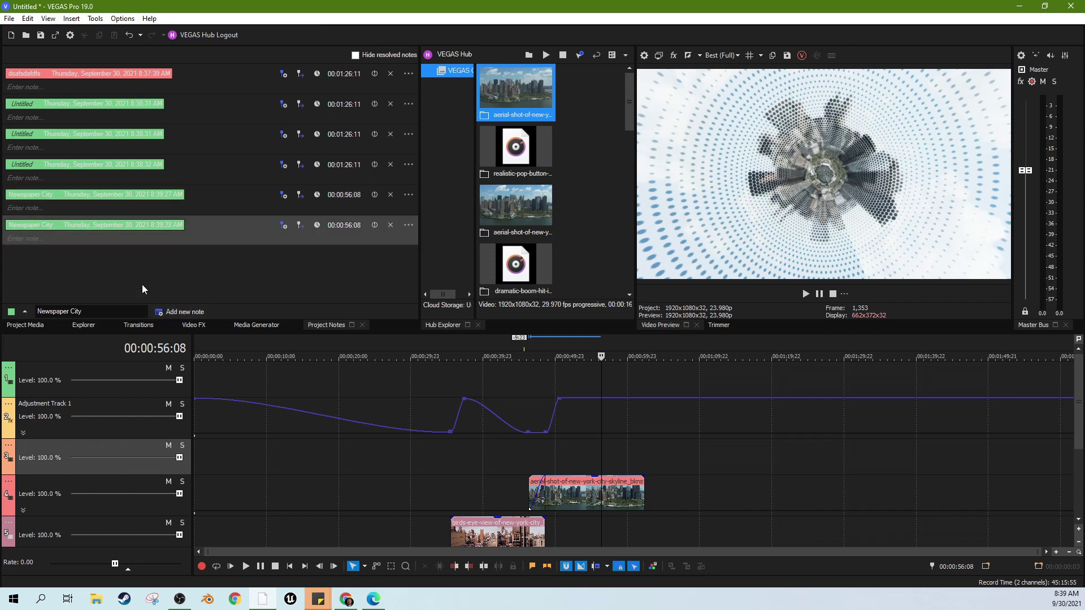
{"action": "left_click", "coordinate": [174, 311]}
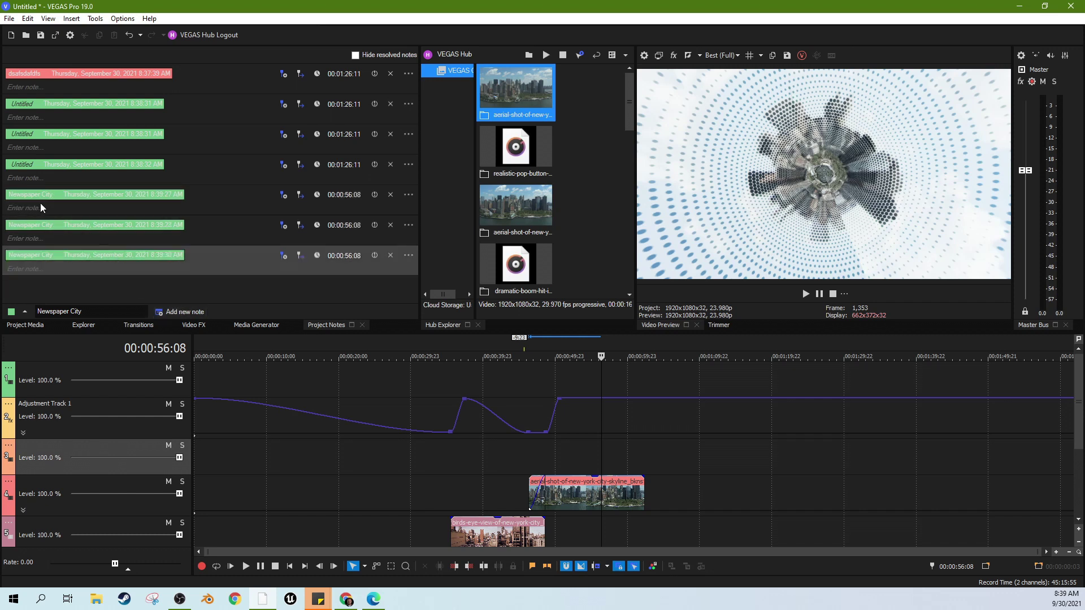
- Write body text in the second Newspaper City note and mark the red note resolved
{"action": "left_click", "coordinate": [61, 207]}
{"action": "left_click", "coordinate": [122, 237]}
{"action": "type", "text": "dasfahhftyr"}
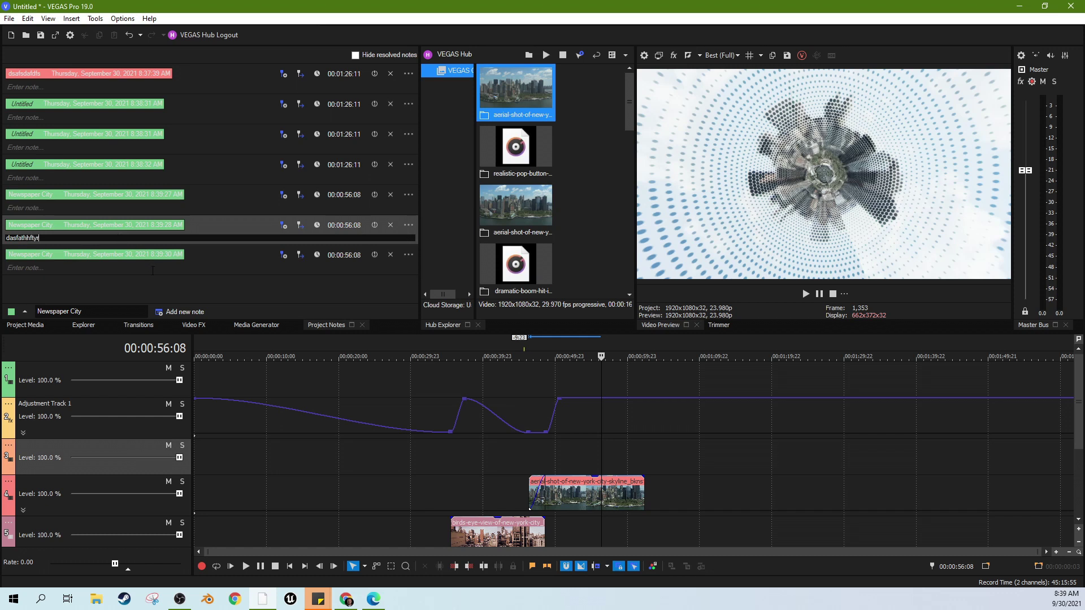
{"action": "left_click", "coordinate": [156, 278]}
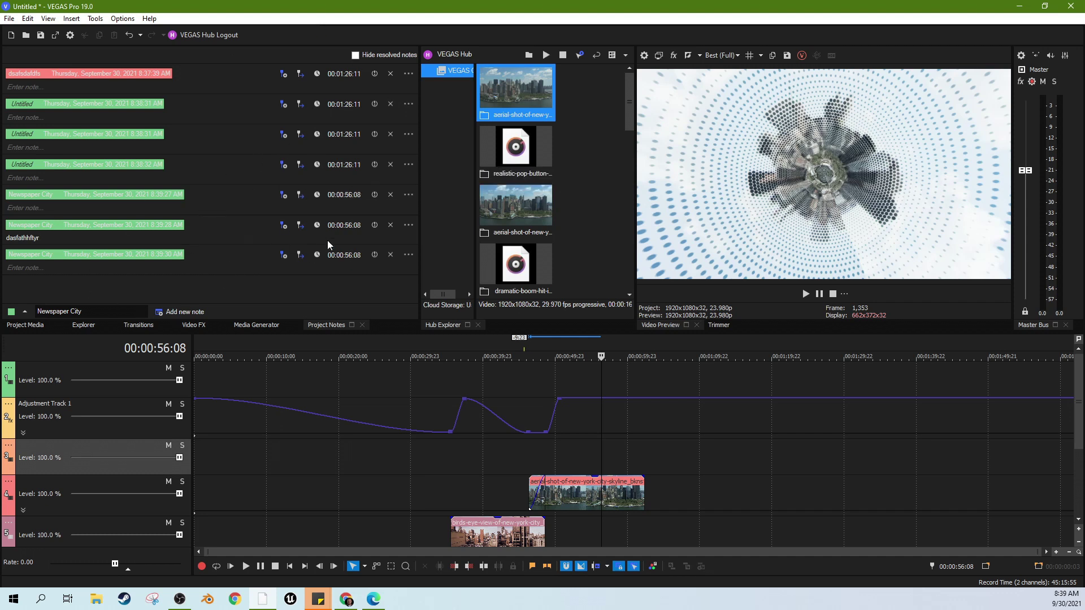
{"action": "left_click", "coordinate": [37, 94]}
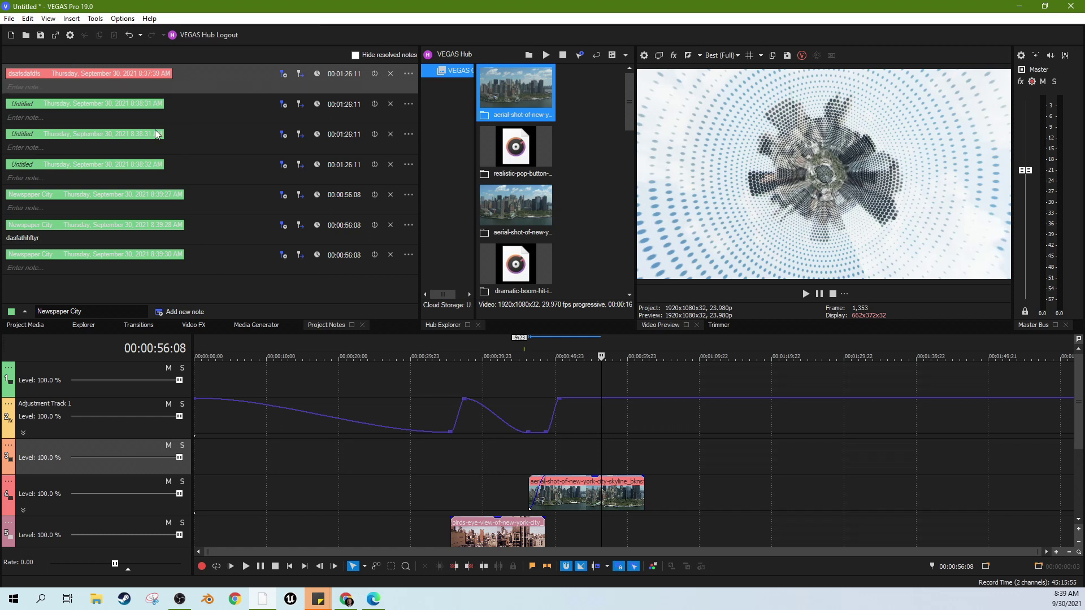
{"action": "left_click", "coordinate": [373, 74]}
- Mark the three Untitled notes and the first Newspaper City note resolved
{"action": "left_click", "coordinate": [373, 103]}
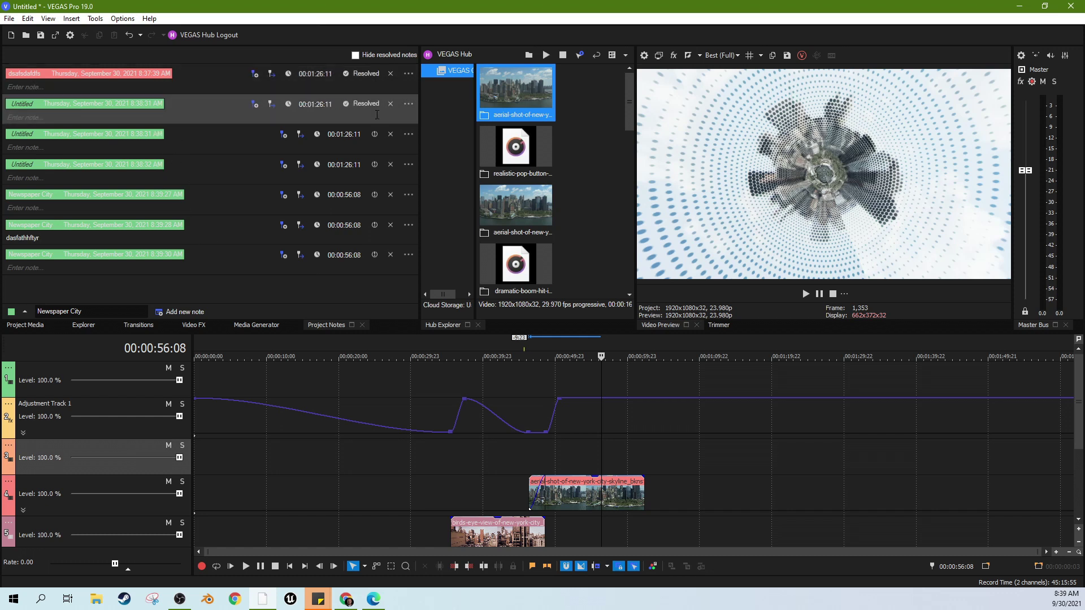
{"action": "left_click", "coordinate": [373, 134]}
{"action": "left_click", "coordinate": [375, 164]}
{"action": "left_click", "coordinate": [374, 195]}
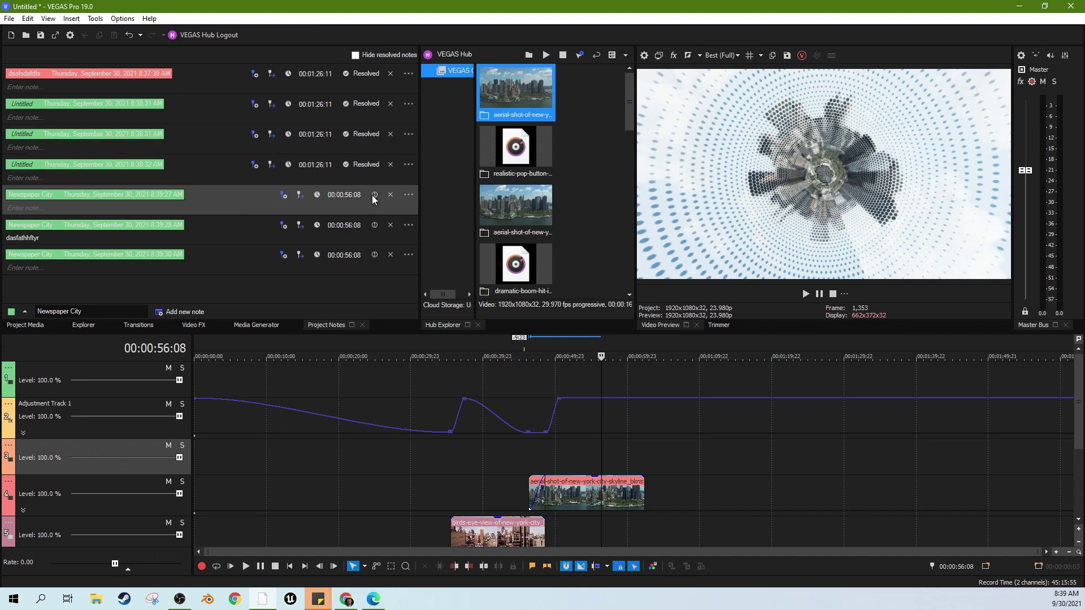
- Toggle 'Hide resolved notes', ending with resolved notes hidden from the list
{"action": "left_click", "coordinate": [355, 55]}
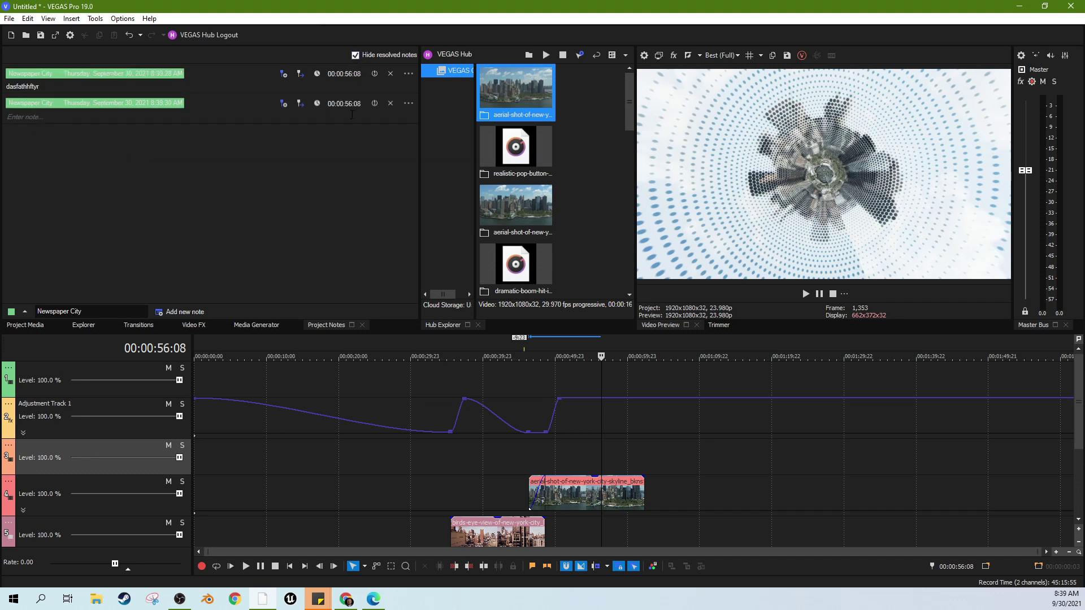
{"action": "left_click", "coordinate": [356, 55]}
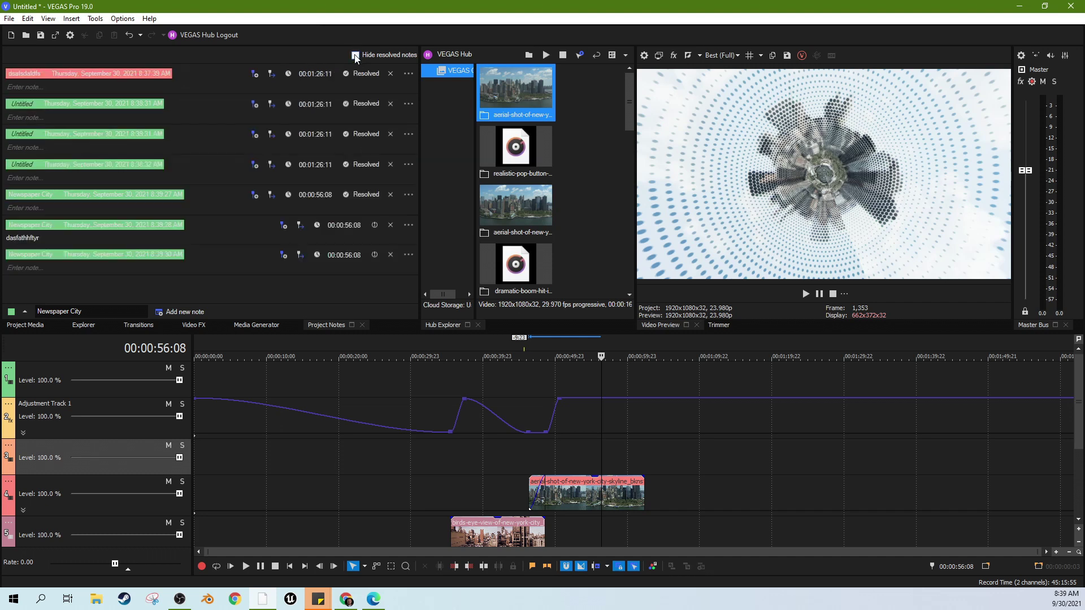
{"action": "left_click", "coordinate": [356, 54]}
{"action": "left_click", "coordinate": [354, 55]}
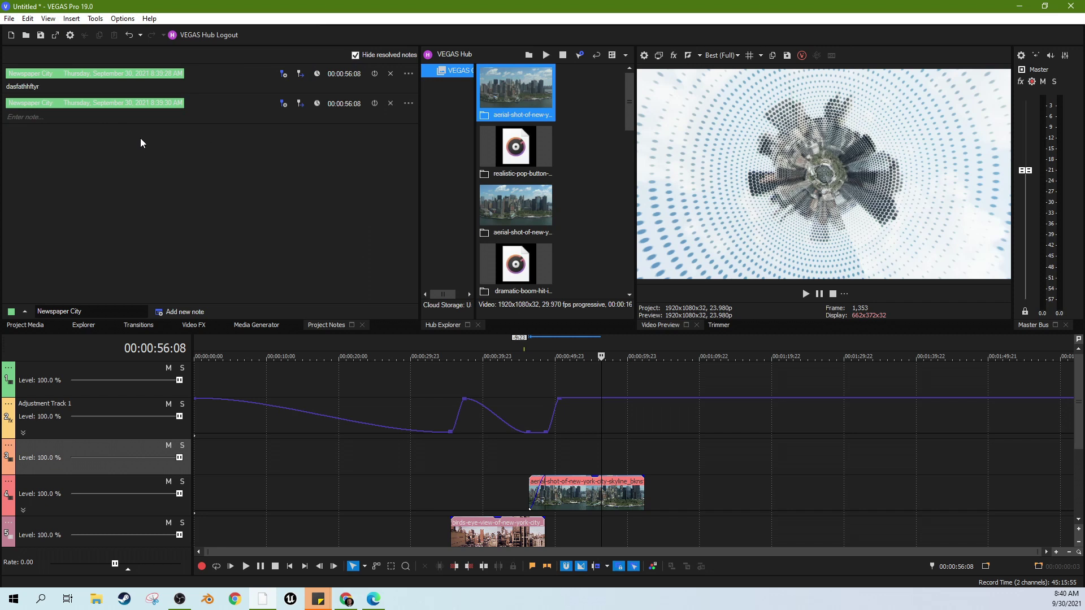
{"action": "left_click", "coordinate": [357, 54]}
{"action": "left_click", "coordinate": [357, 54]}
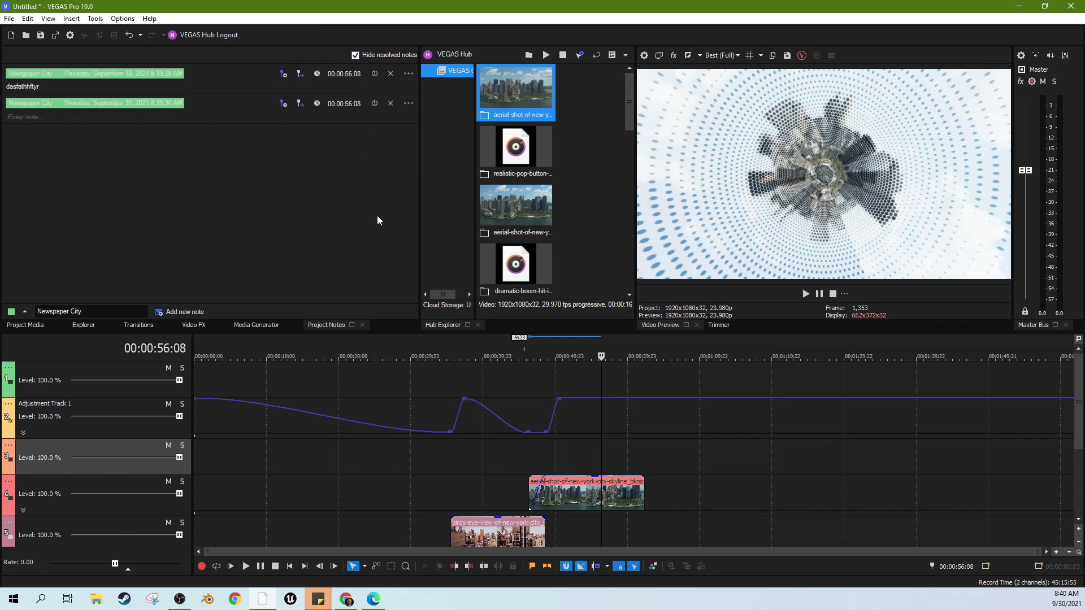